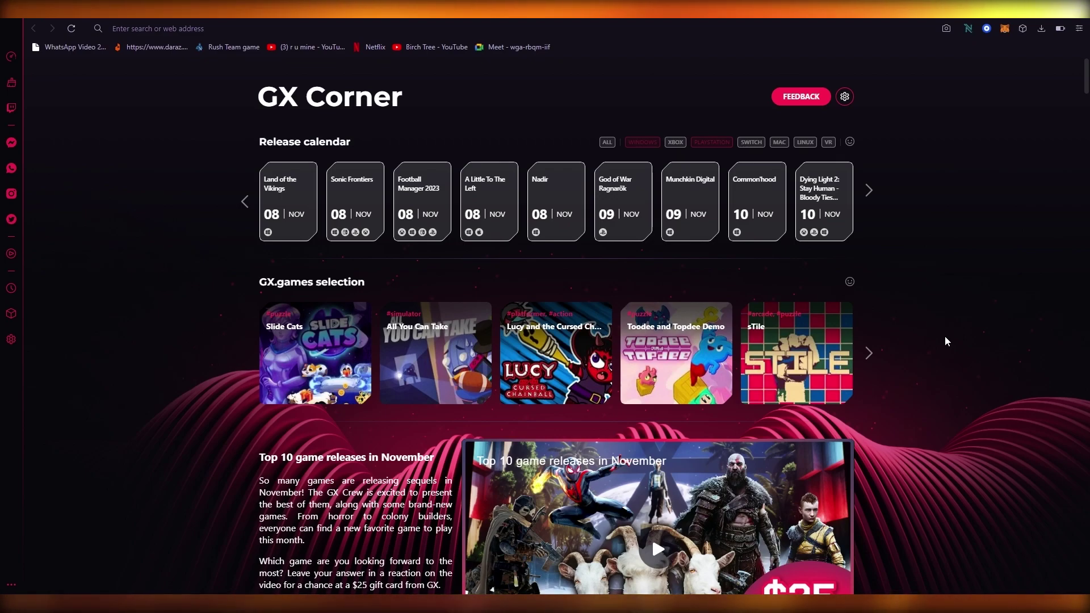
Search Google for 'what is arbitrum' from the Opera GX address bar.
click(696, 29)
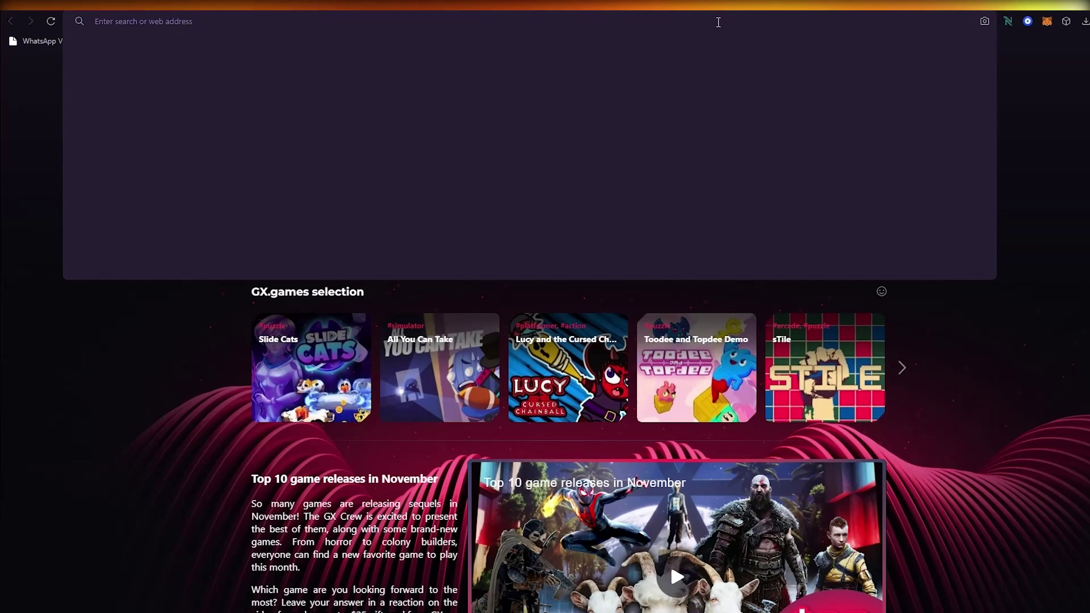
text(a)
key(BackSpace)
key(BackSpace)
text(what is arbit)
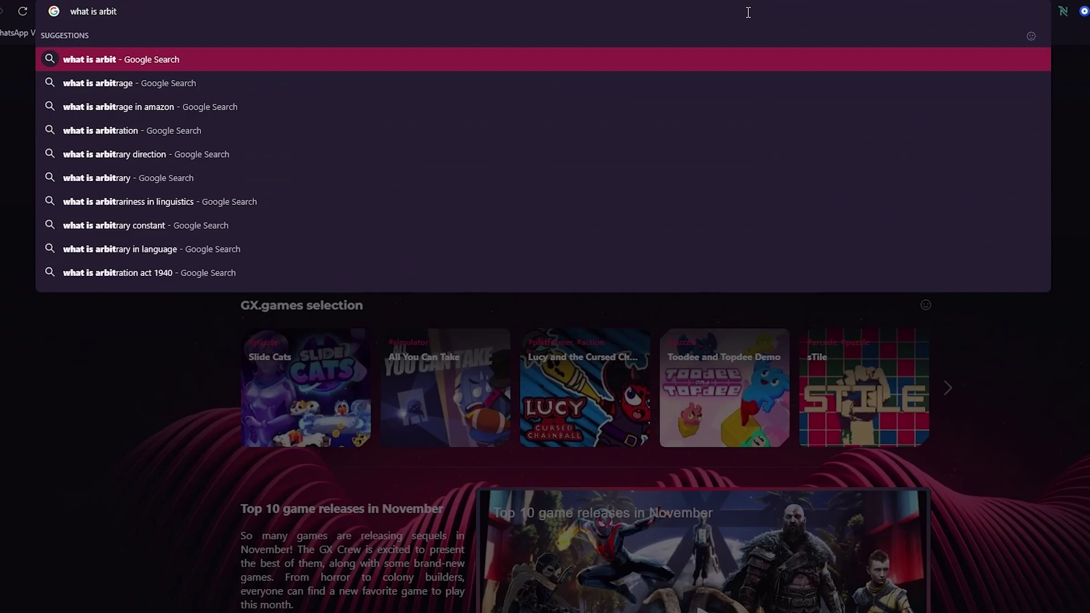
text(rum)
key(Return)
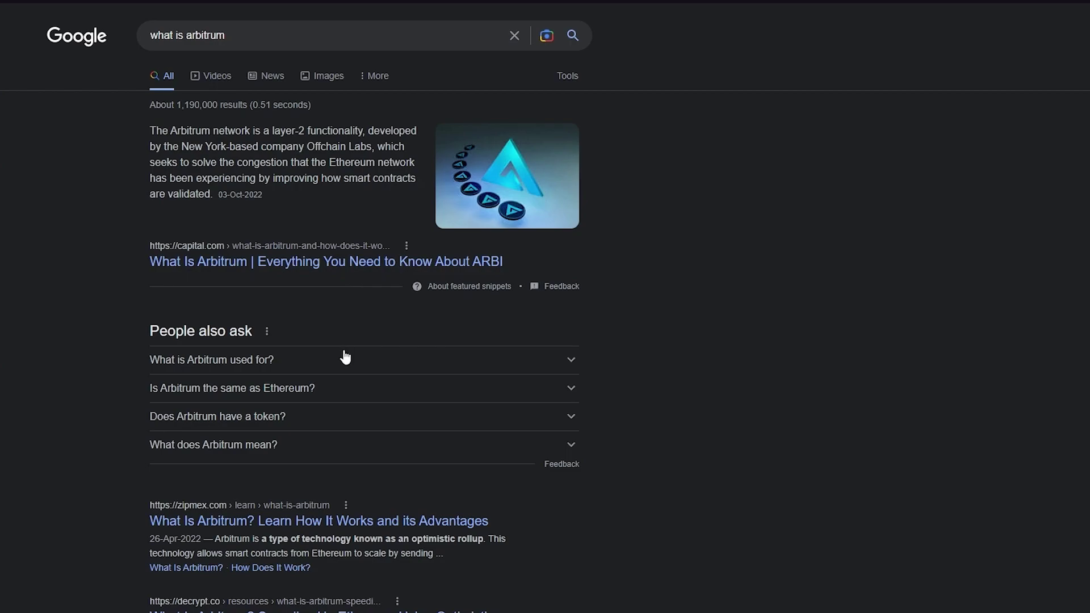
Expand the 'What is Arbitrum used for?' answer and scroll through the results.
click(362, 370)
scroll(364, 369, down, 2)
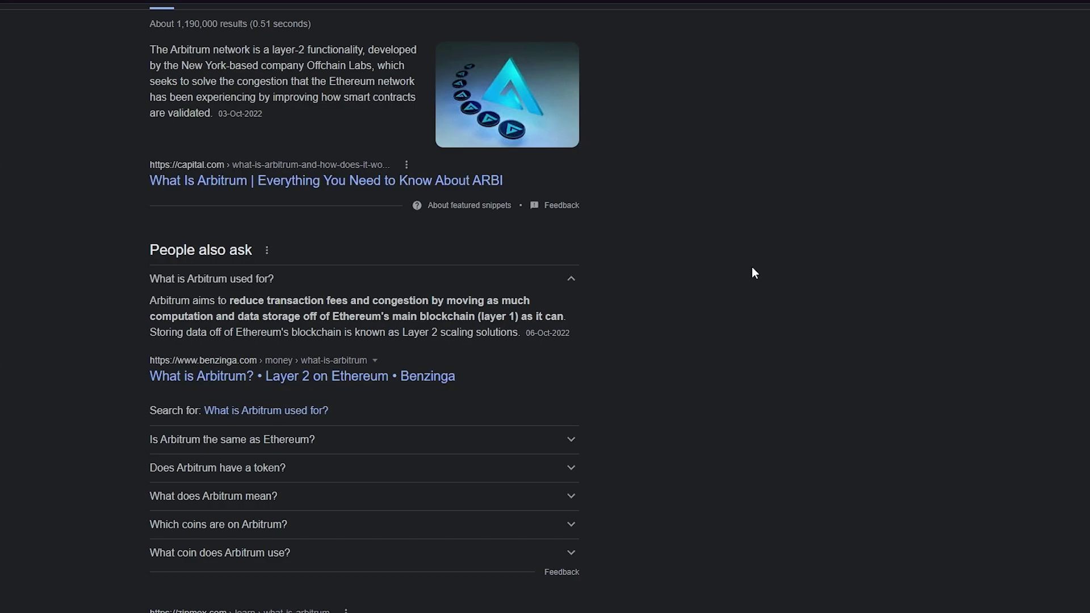
scroll(755, 273, down, 2)
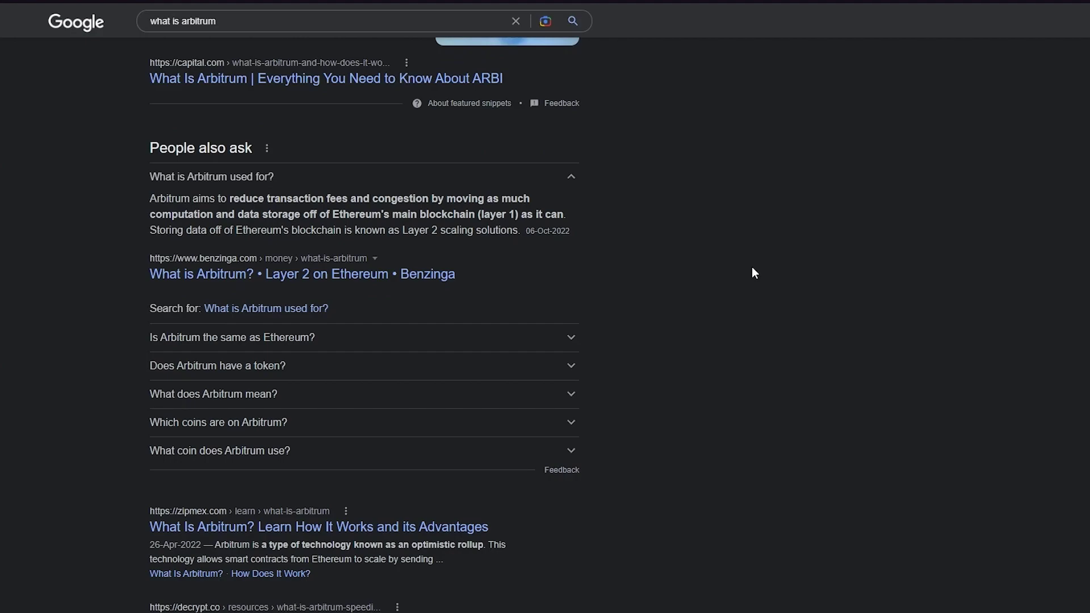
scroll(753, 269, down, 2)
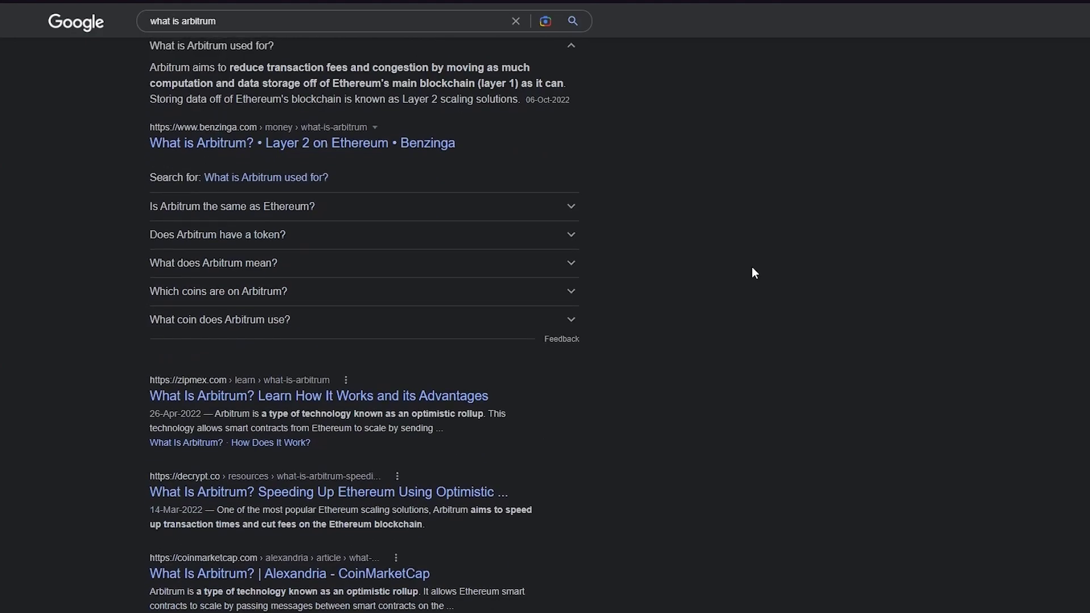
scroll(752, 269, up, 1)
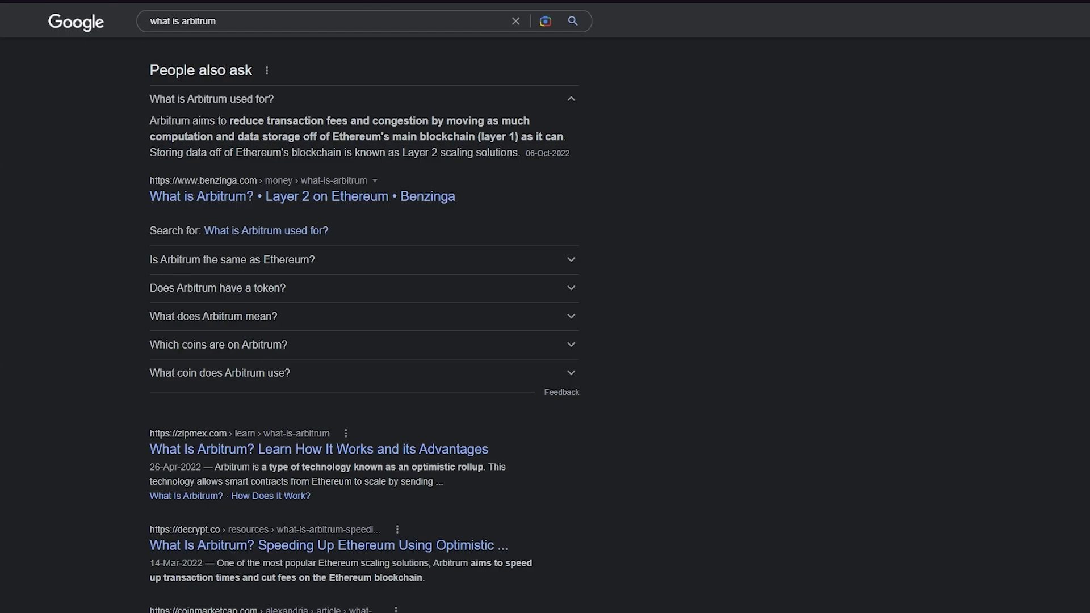
scroll(658, 180, up, 5)
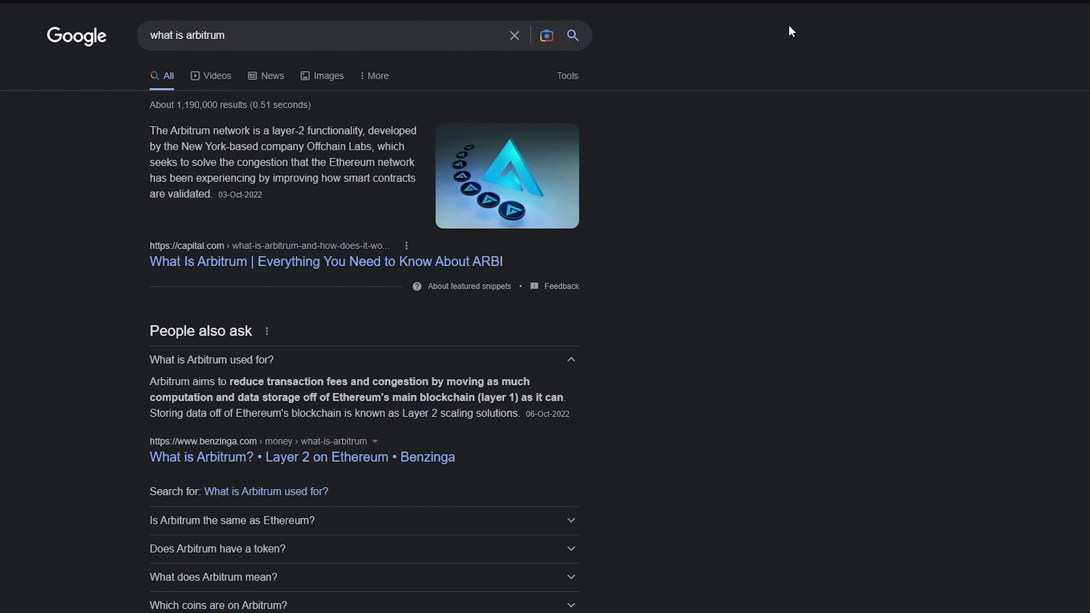
scroll(595, 235, down, 6)
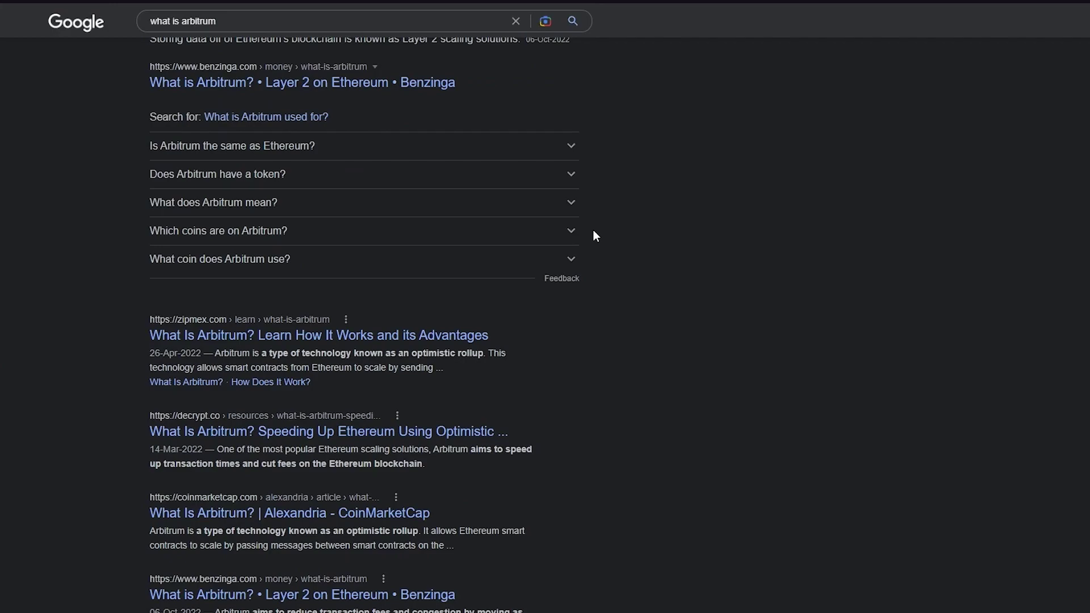
scroll(593, 230, down, 5)
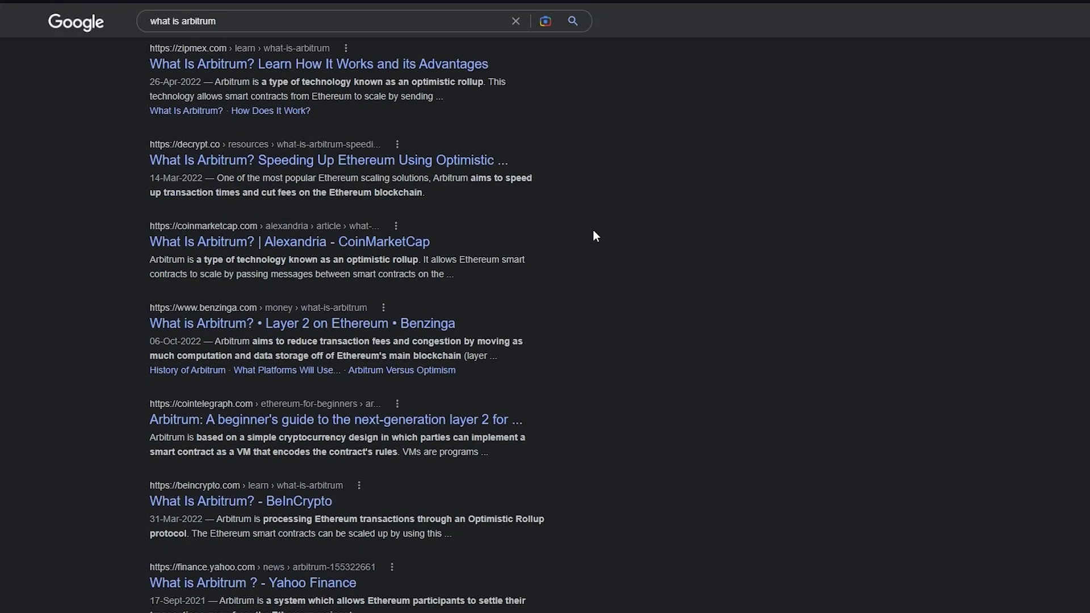
scroll(592, 229, up, 11)
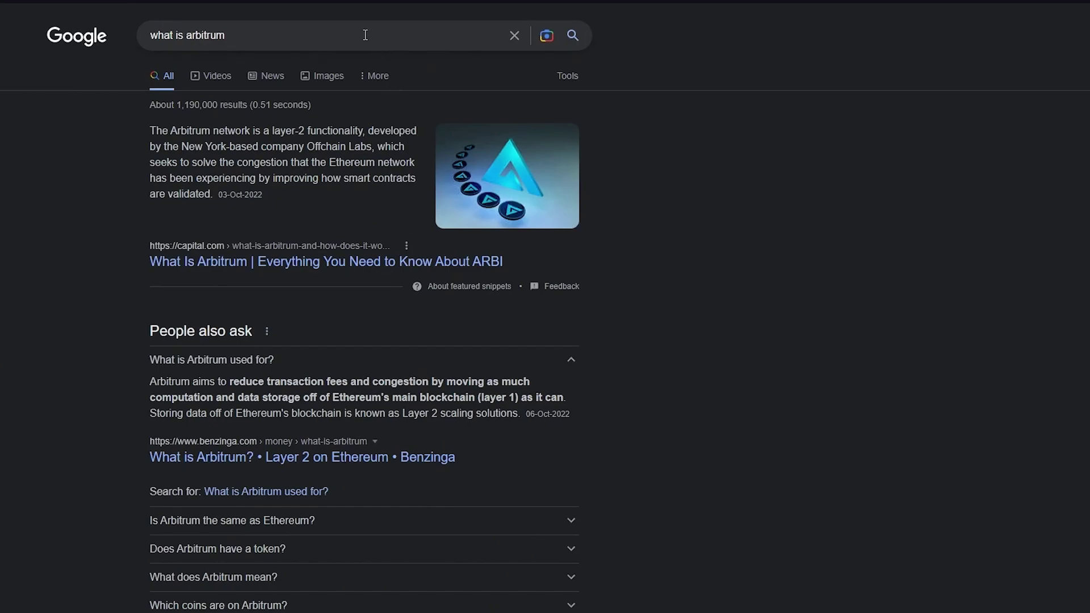
Replace the query with 'arbitrum coin' and scroll down its results.
key(ctrl+a)
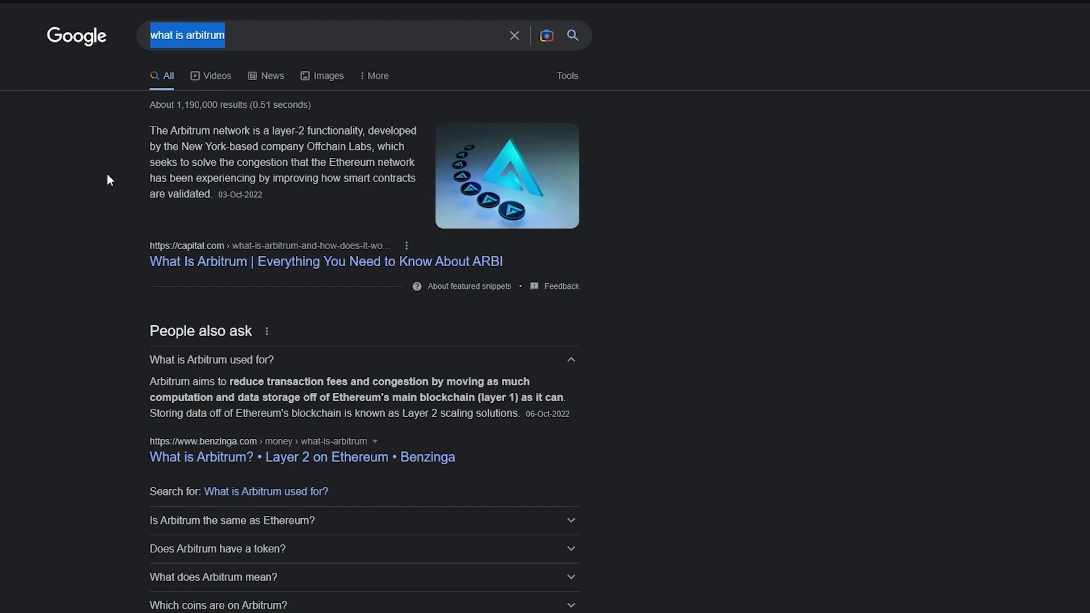
key(BackSpace)
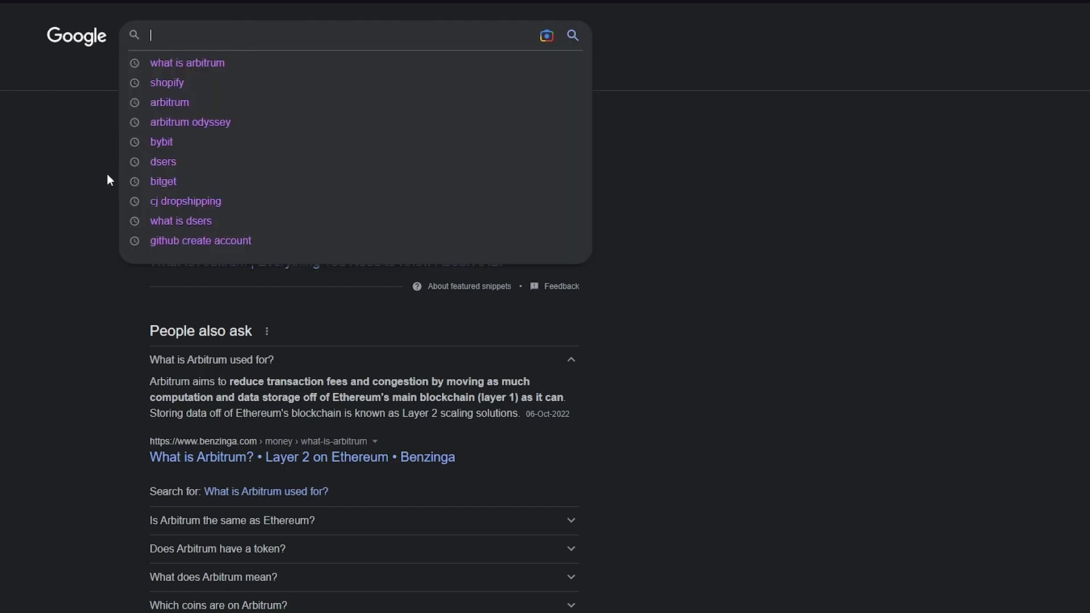
text(arbitrum )
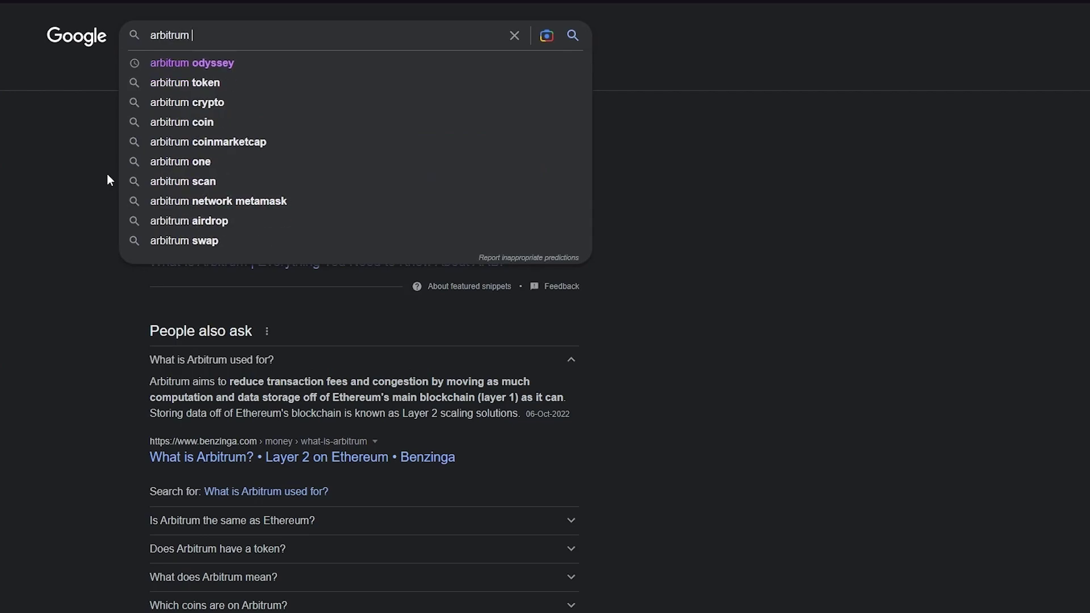
text(coin)
key(Return)
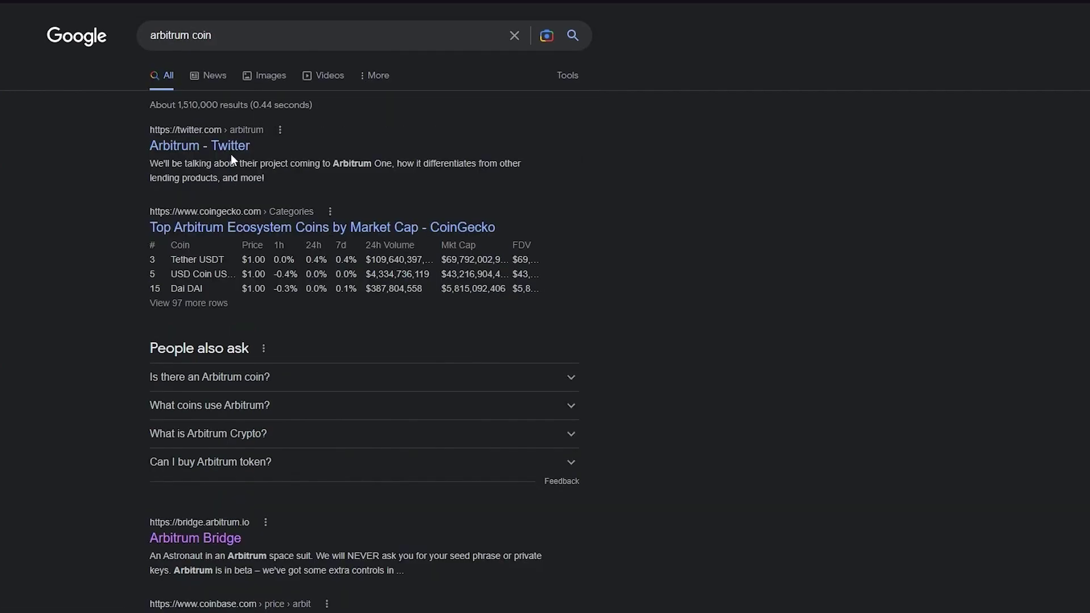
scroll(230, 154, down, 4)
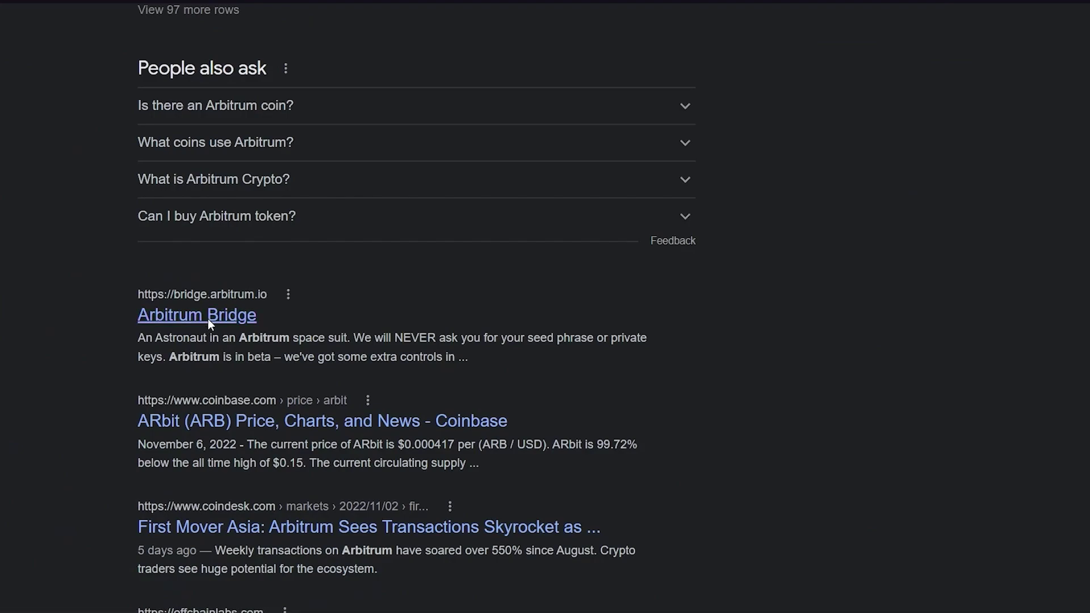
Open the Arbitrum Bridge result and briefly view the connected wallet's details.
click(208, 317)
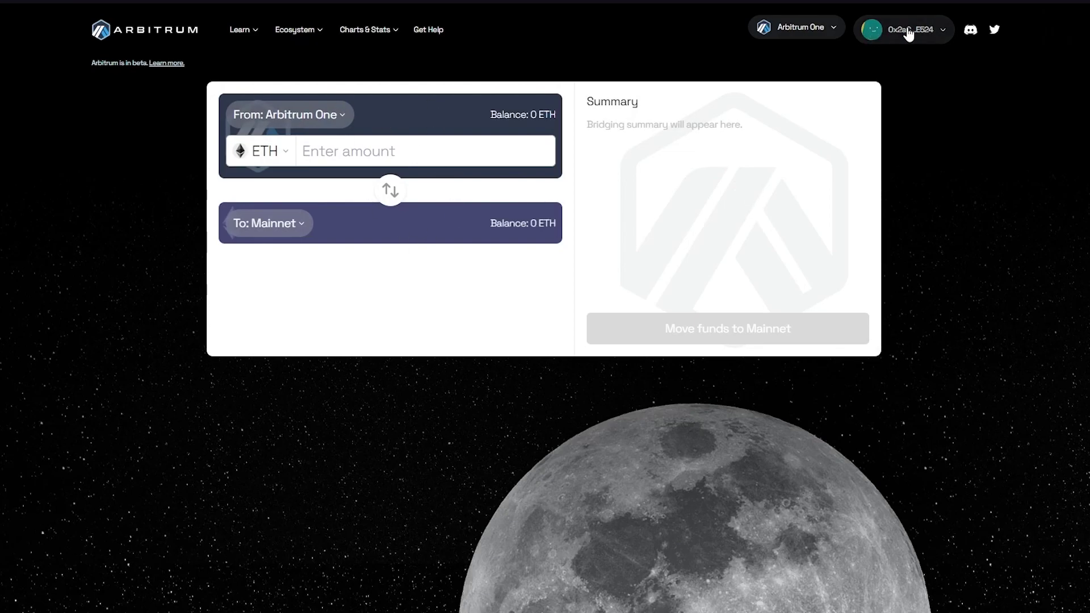
click(930, 32)
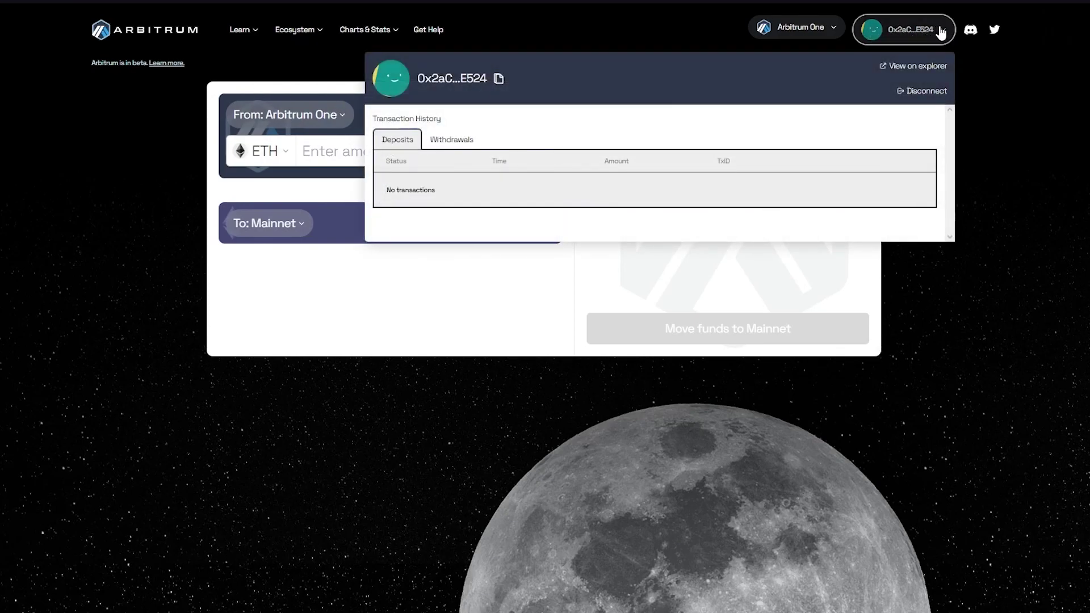
click(941, 33)
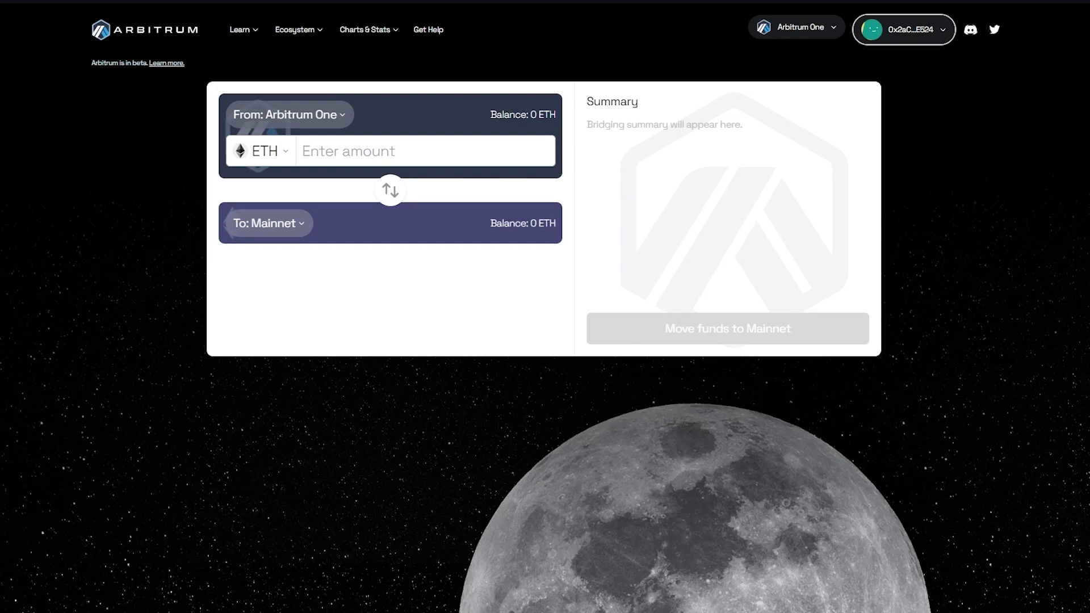
key(alt+shift+r)
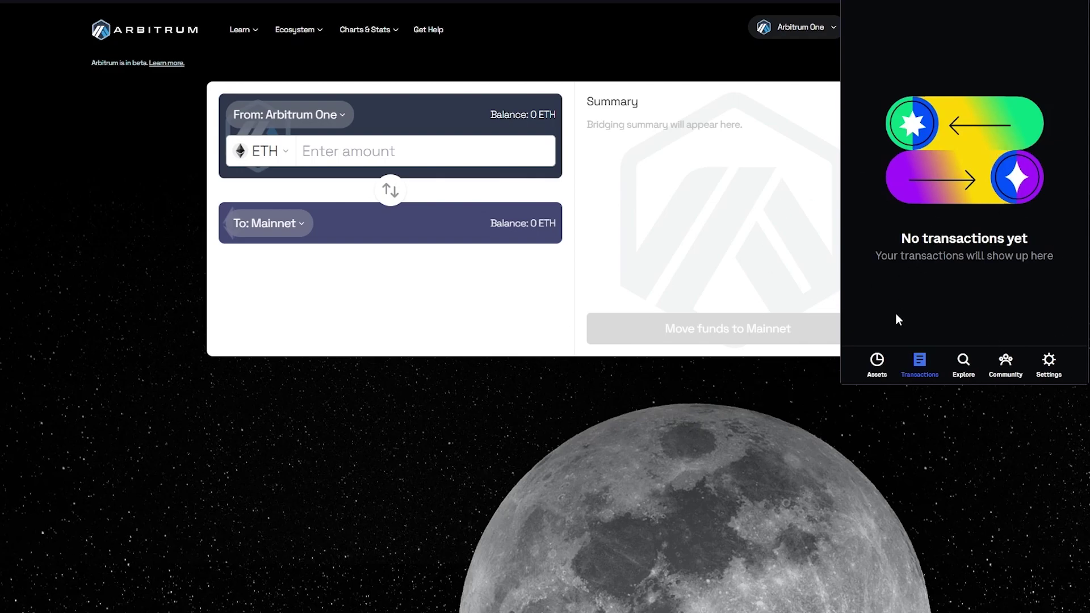
click(877, 362)
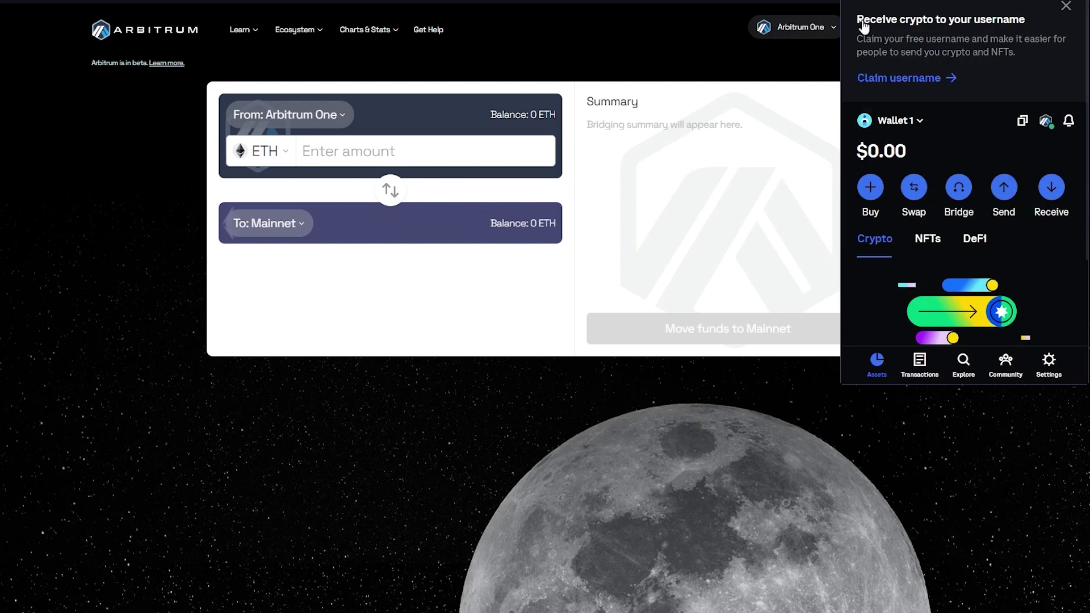
click(963, 468)
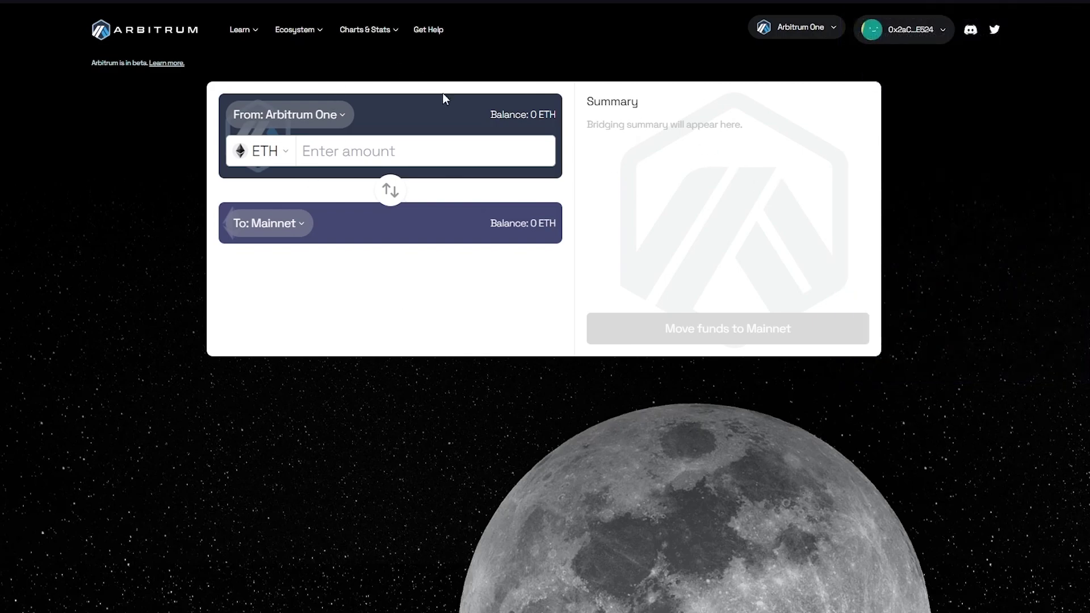
Try swapping the transfer direction and browse the source network and token lists.
click(341, 114)
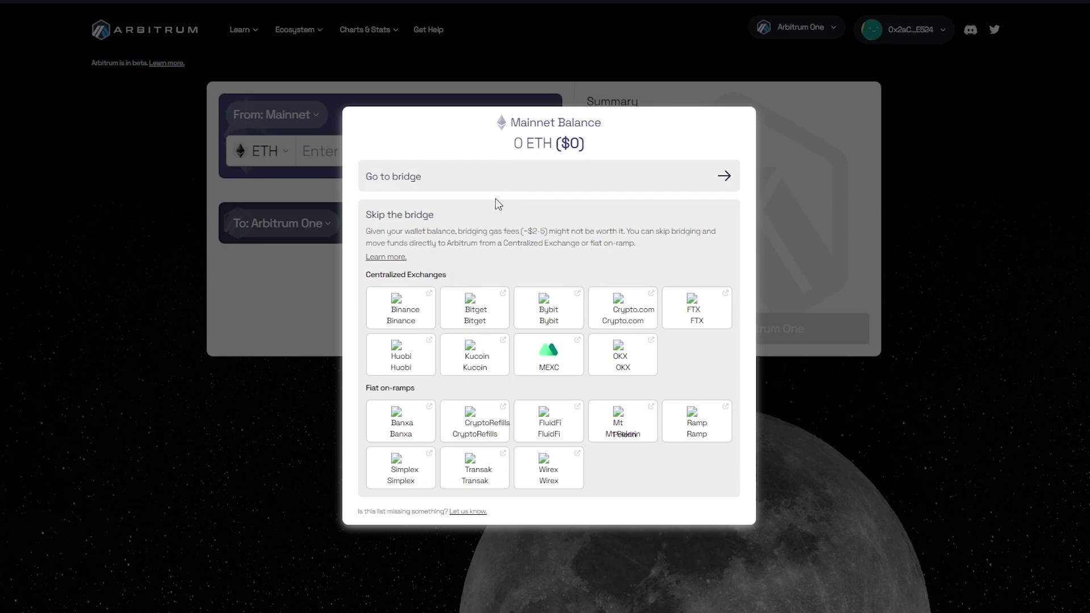
click(546, 172)
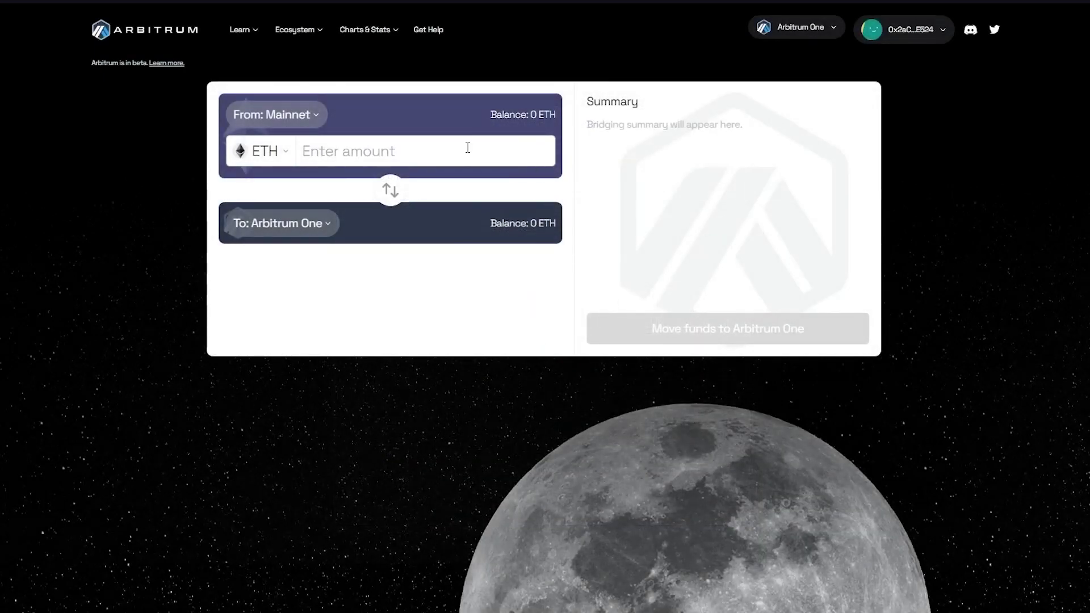
click(301, 113)
click(274, 146)
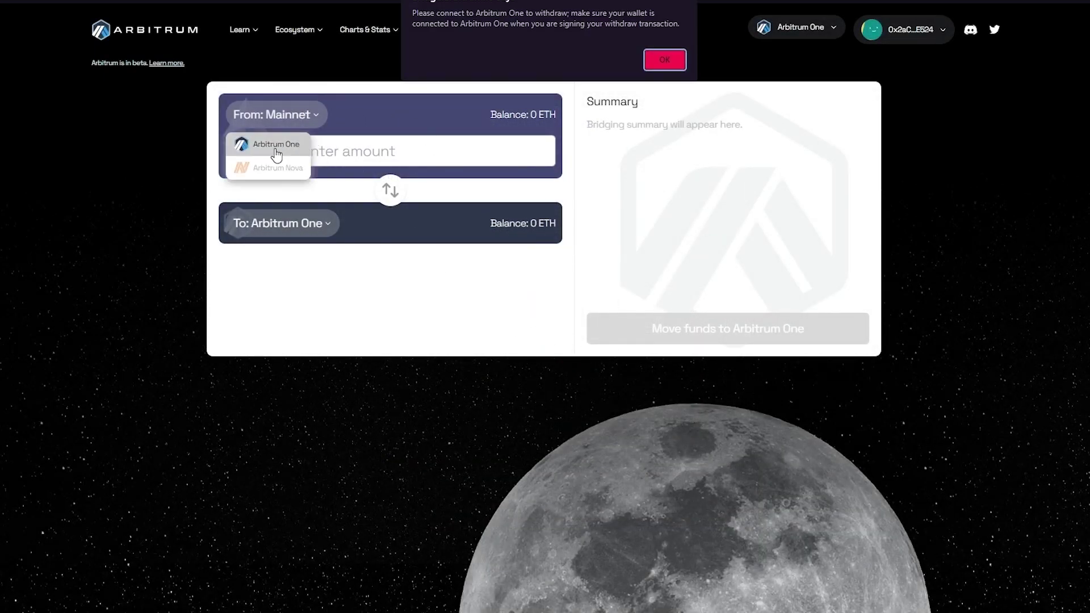
click(657, 64)
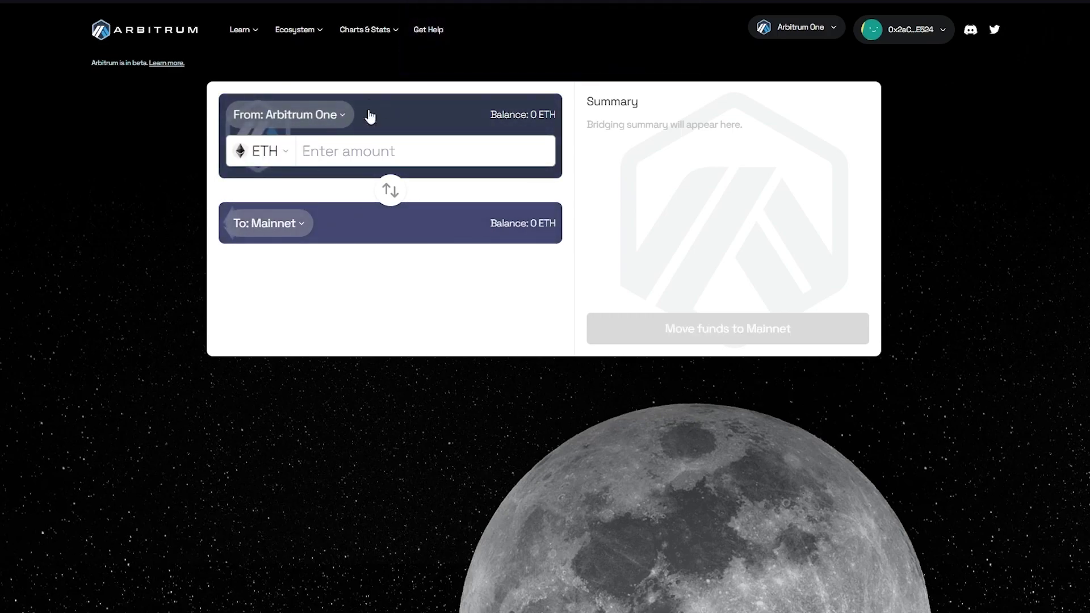
click(346, 112)
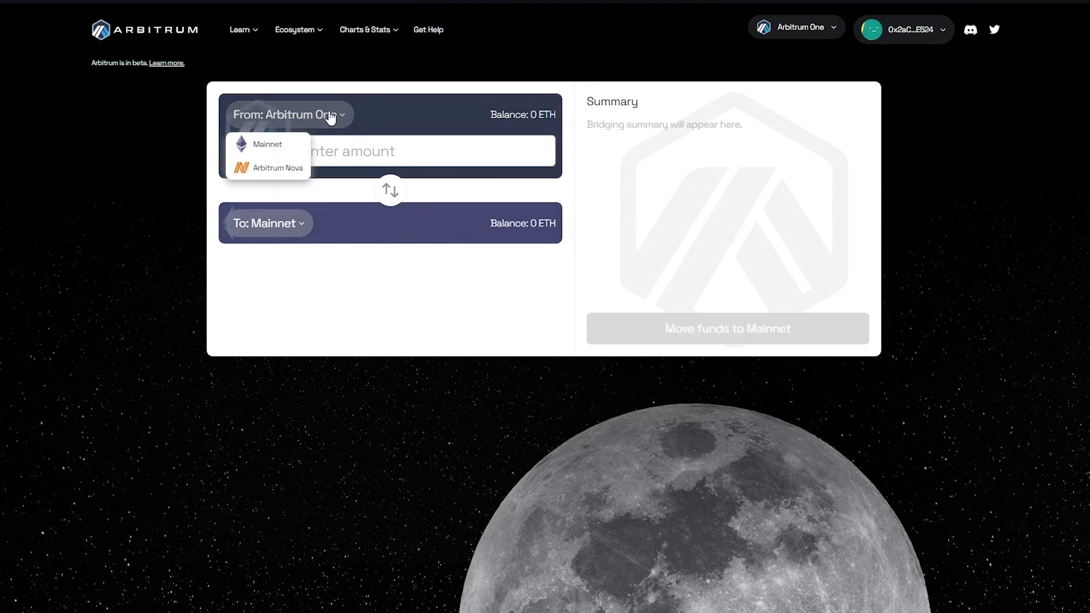
click(328, 114)
click(269, 153)
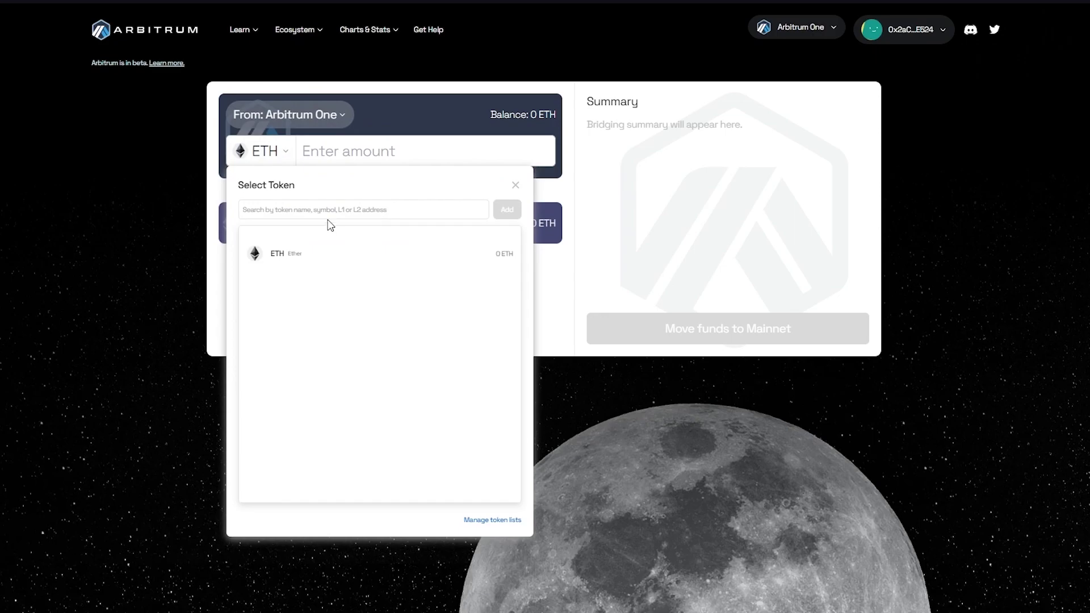
click(437, 114)
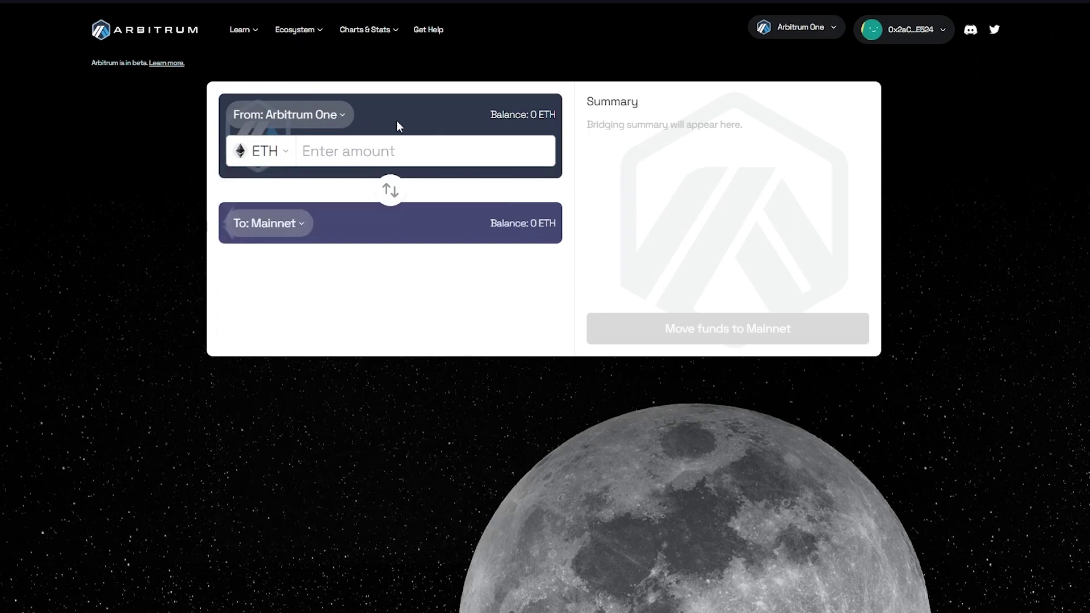
click(296, 153)
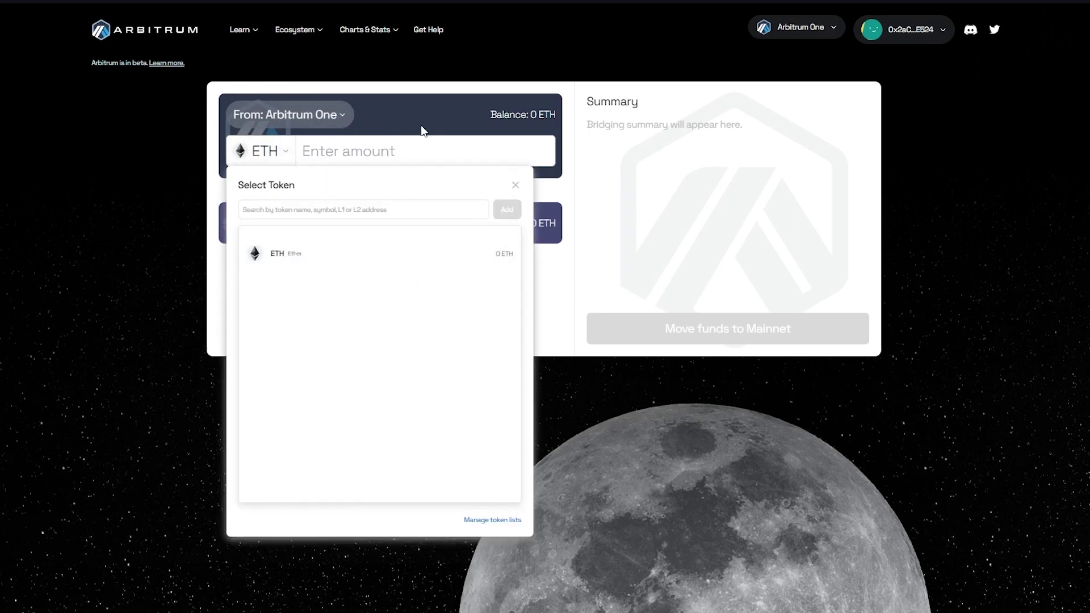
click(439, 98)
Pick Mainnet as source after dismissing the Arbitrum Nova warning, leaving Arbitrum One as destination.
click(338, 119)
click(273, 169)
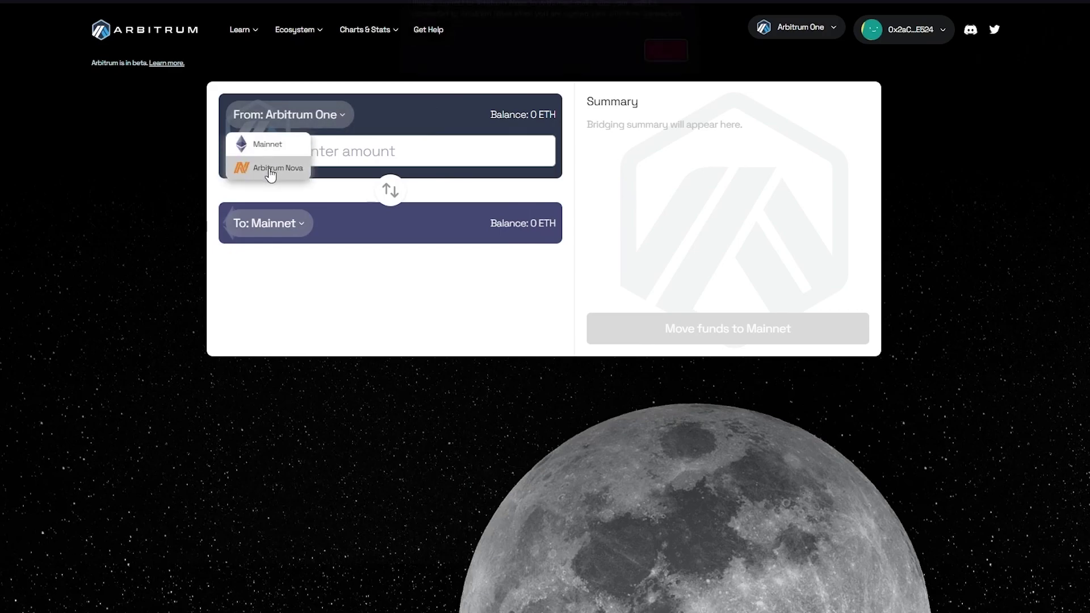
click(664, 60)
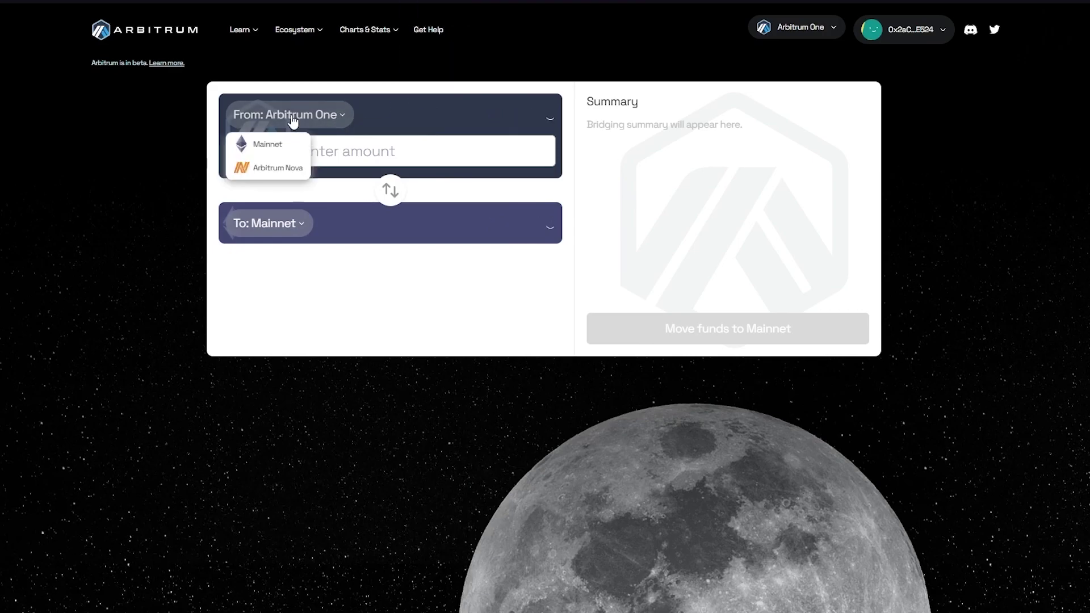
click(264, 144)
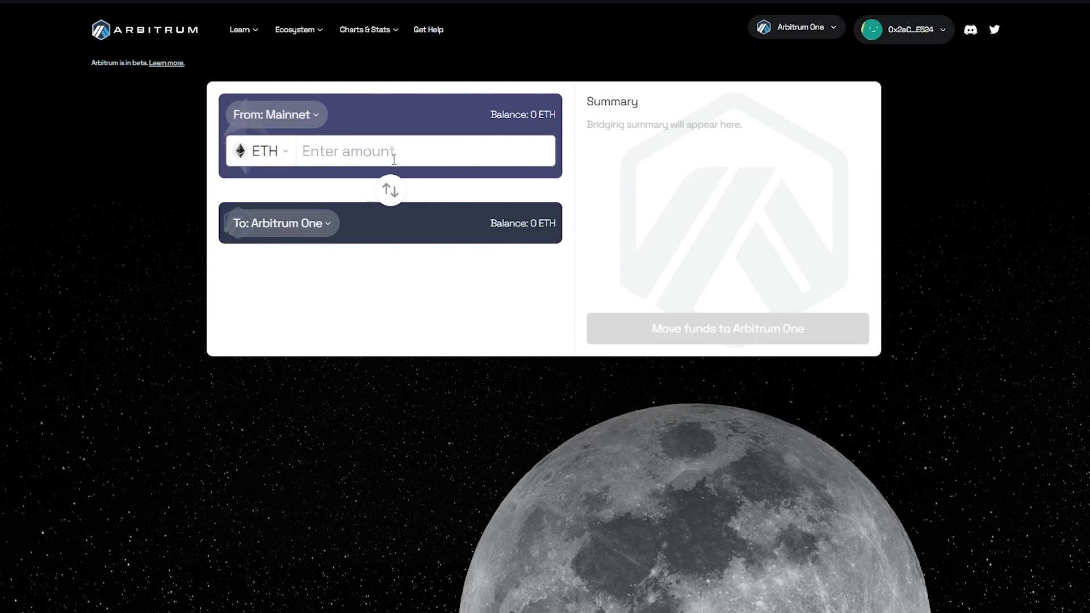
click(296, 220)
click(375, 114)
click(317, 228)
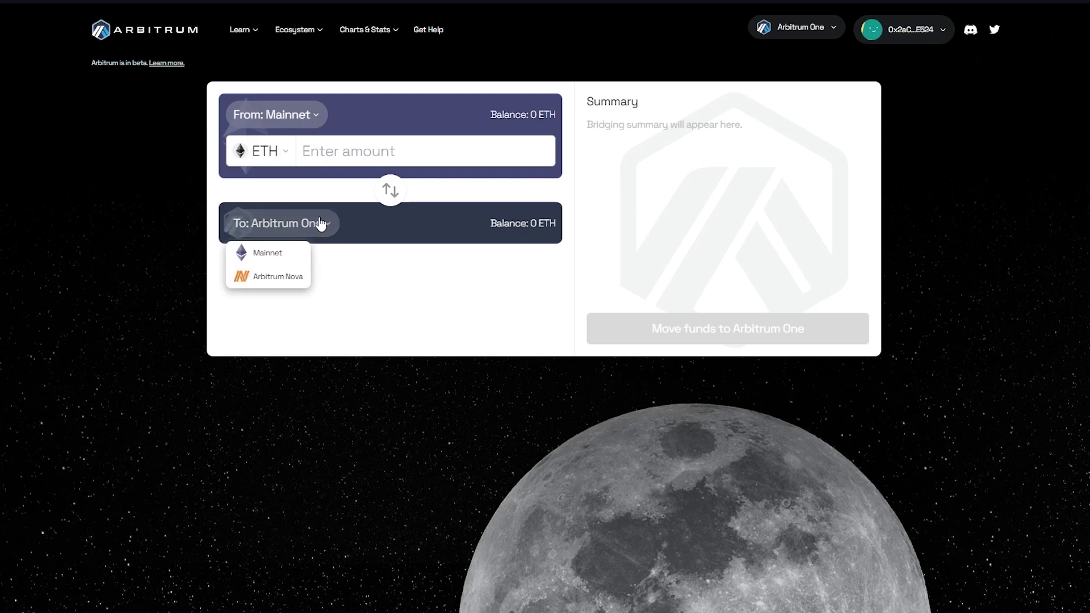
click(373, 258)
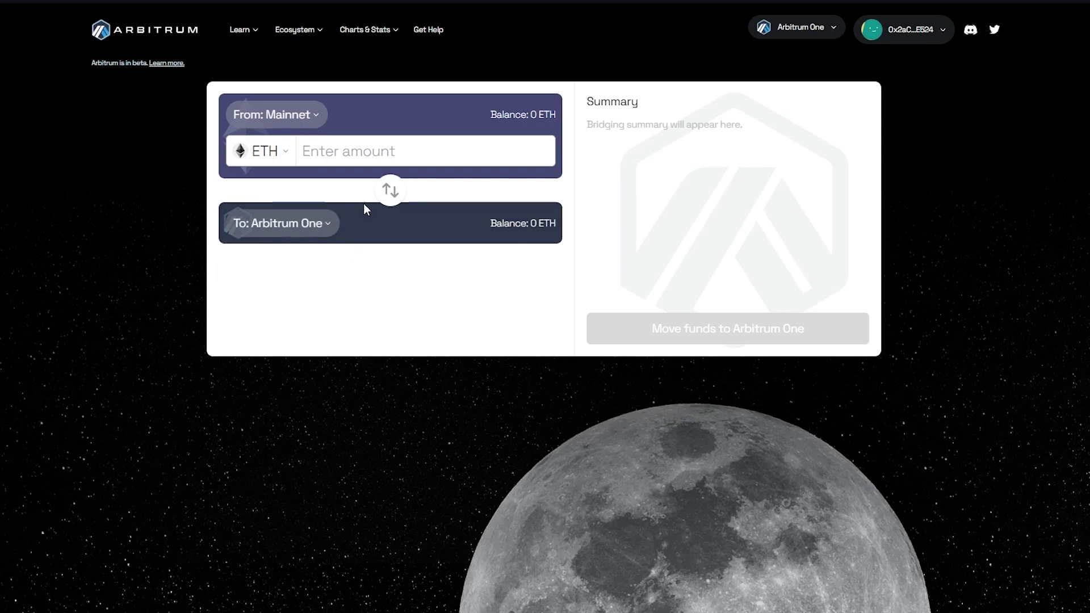
Enter 900 ETH as the amount, keeping the direction Mainnet → Arbitrum One.
click(373, 142)
text(9000)
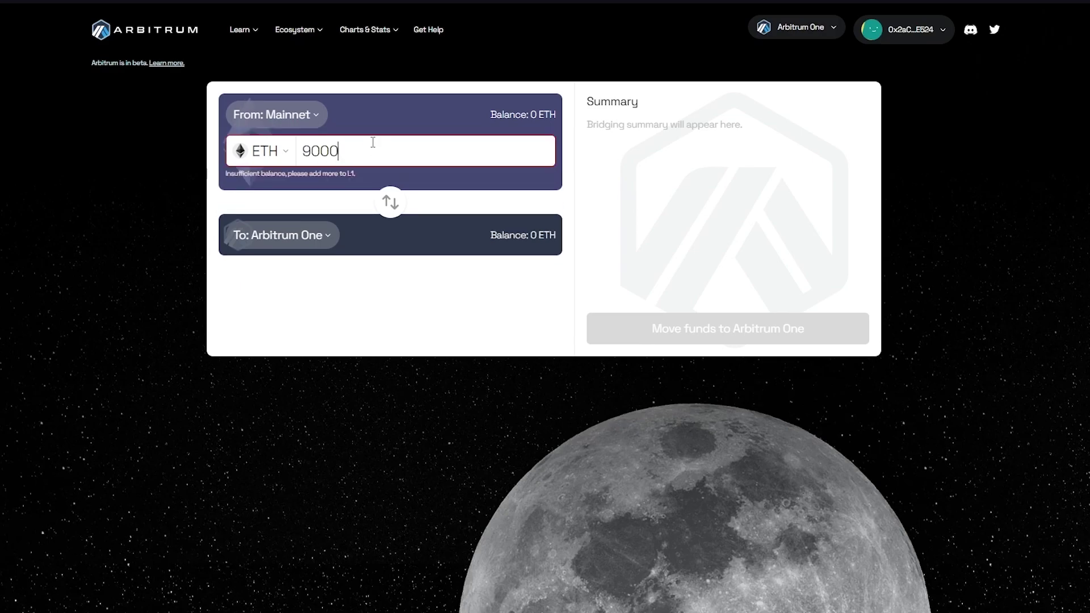
key(BackSpace)
click(391, 206)
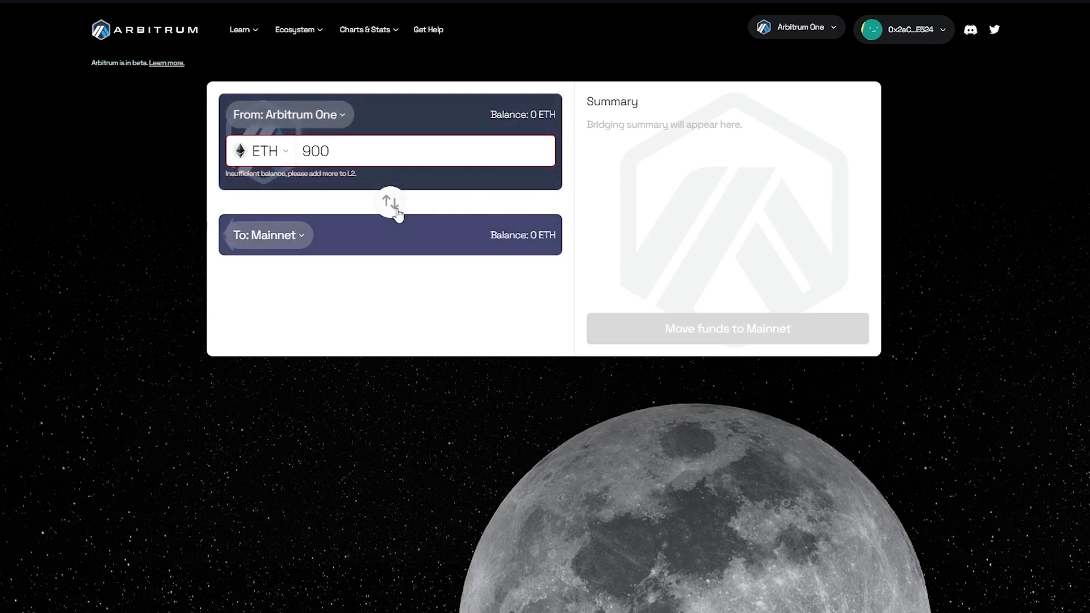
click(391, 203)
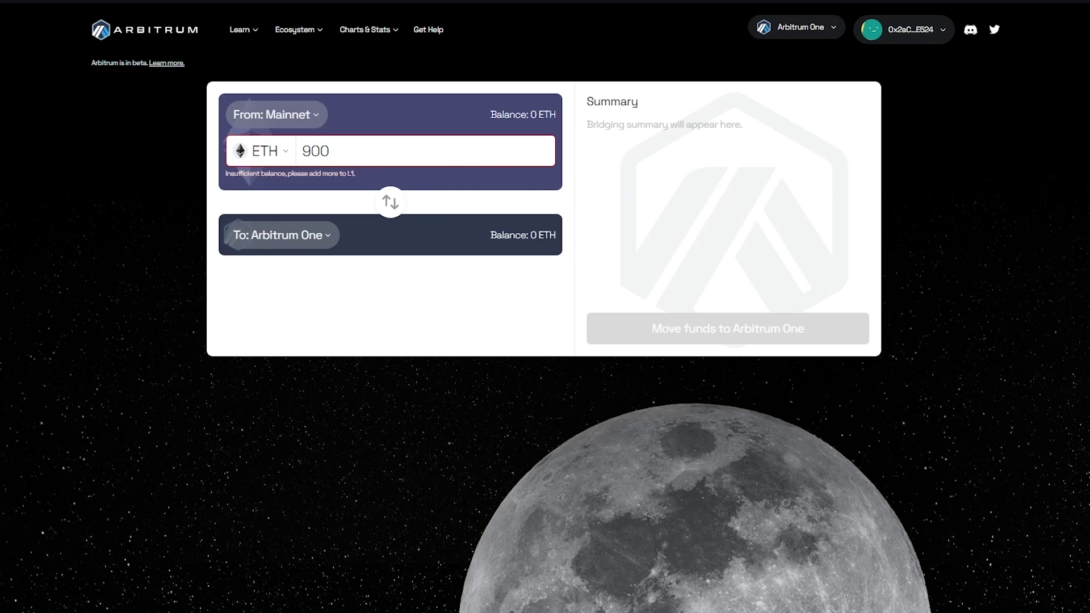
Go to the Binance website and show the Buy Crypto 'Pay with' options.
click(267, 4)
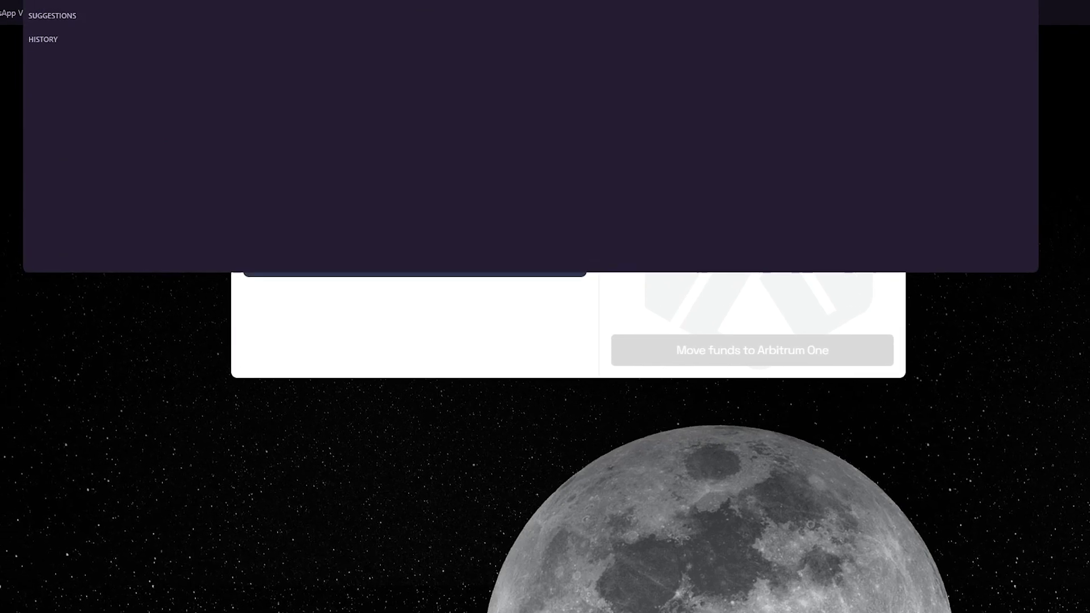
text(binance)
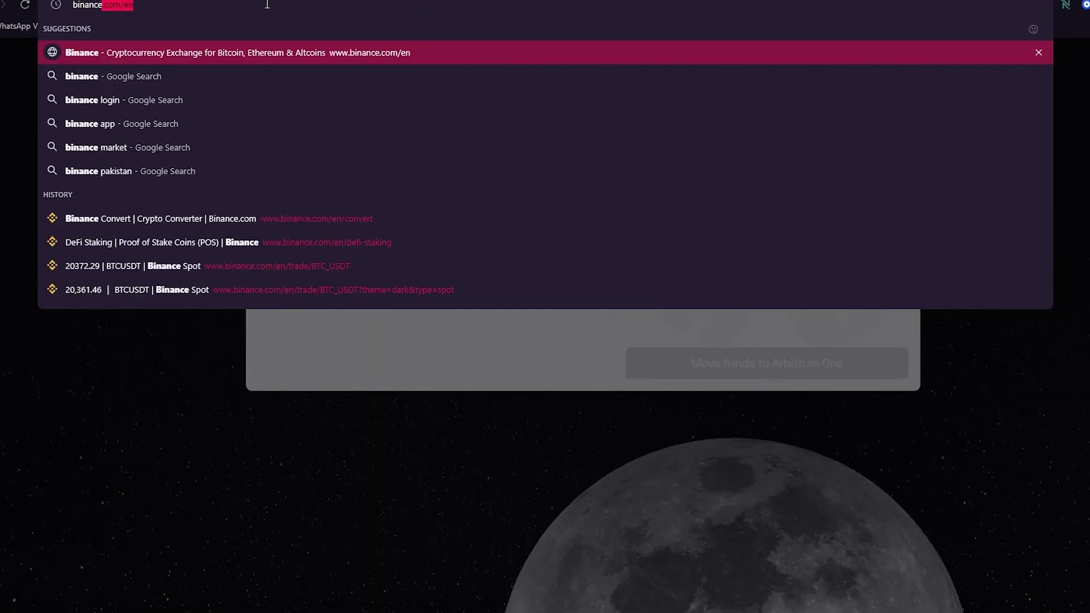
key(Return)
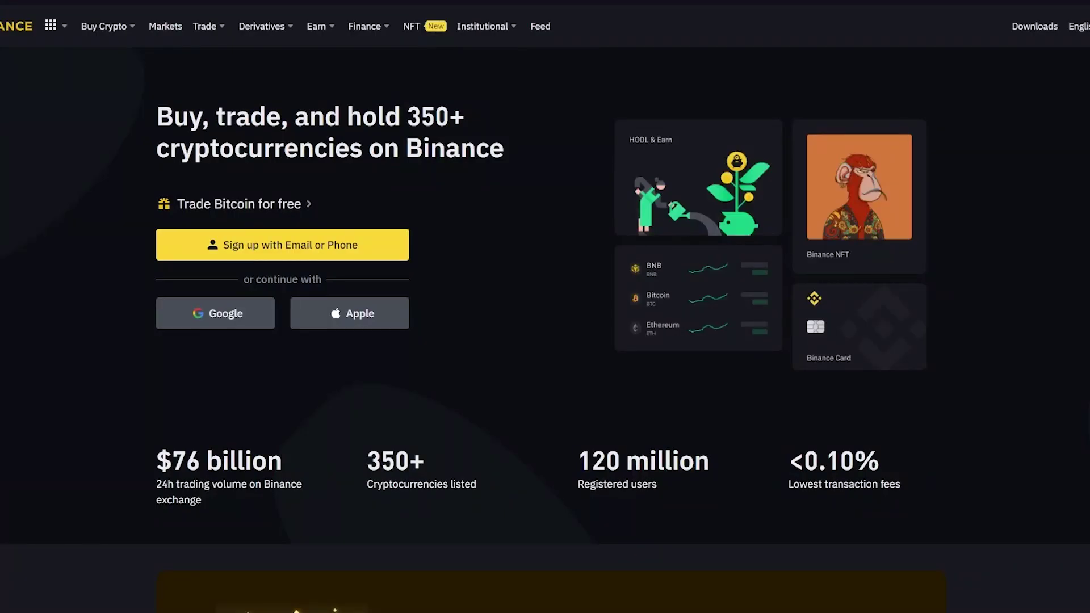
mouse_move(133, 33)
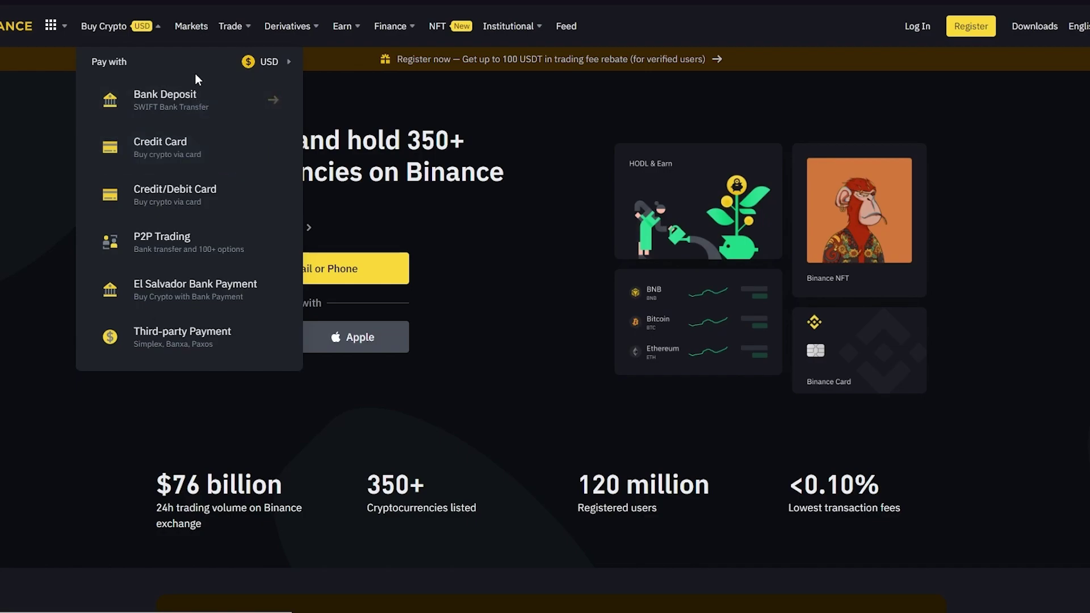
Open the credit card purchase page and browse the coin list, keeping BTC selected.
click(195, 151)
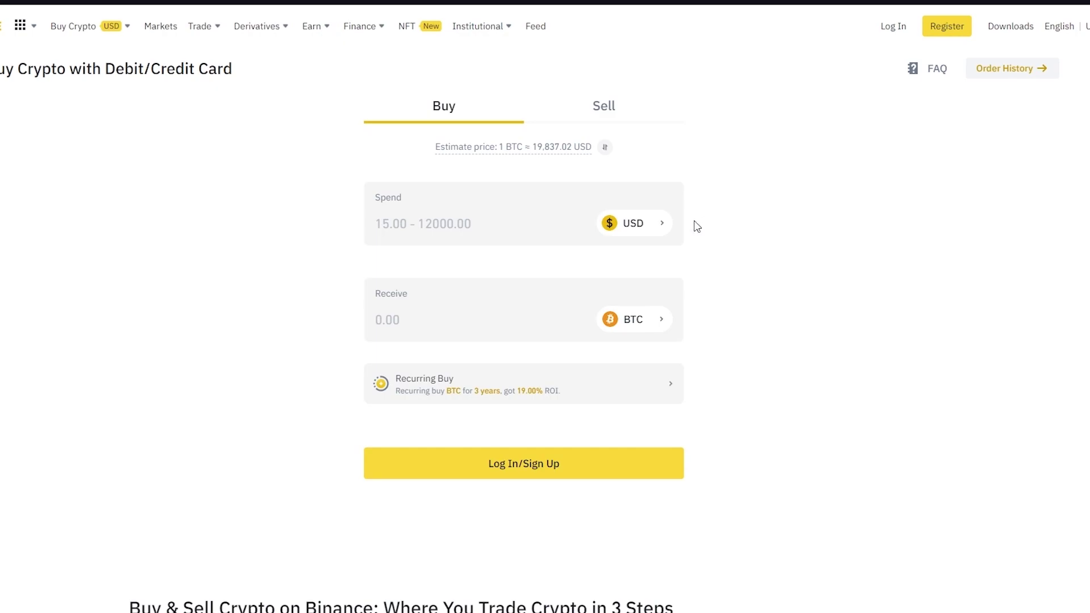
click(636, 324)
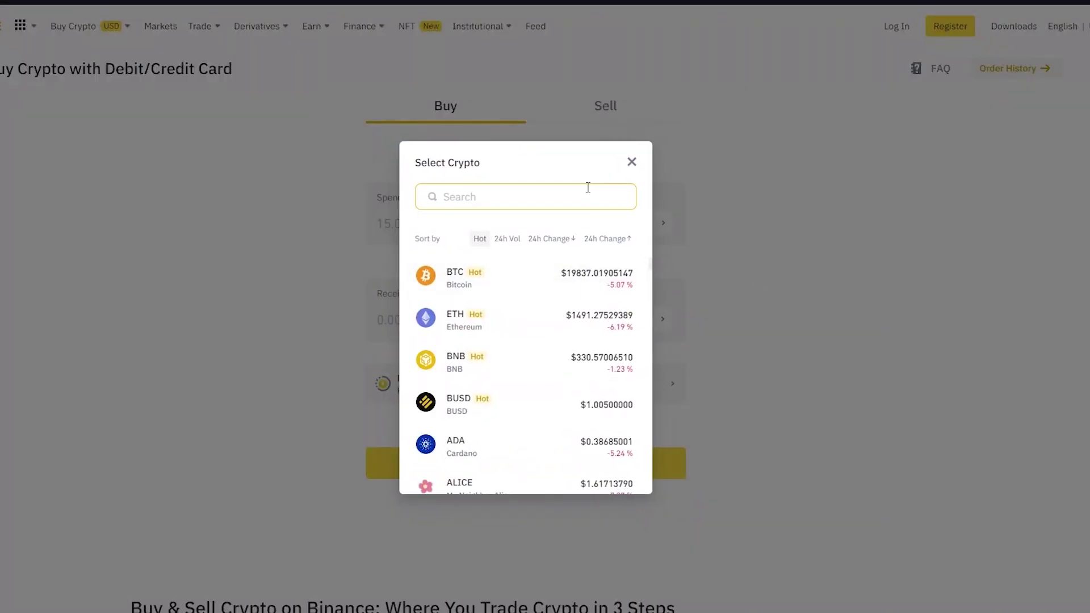
text(ARBI)
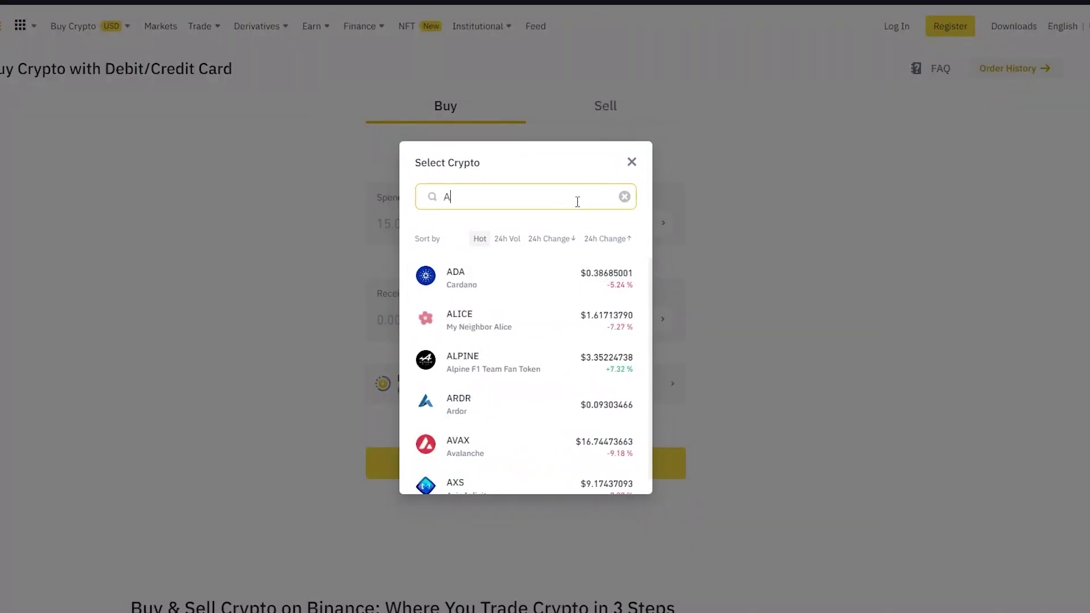
key(BackSpace)
key(BackSpace)
key(BackSpace)
key(BackSpace)
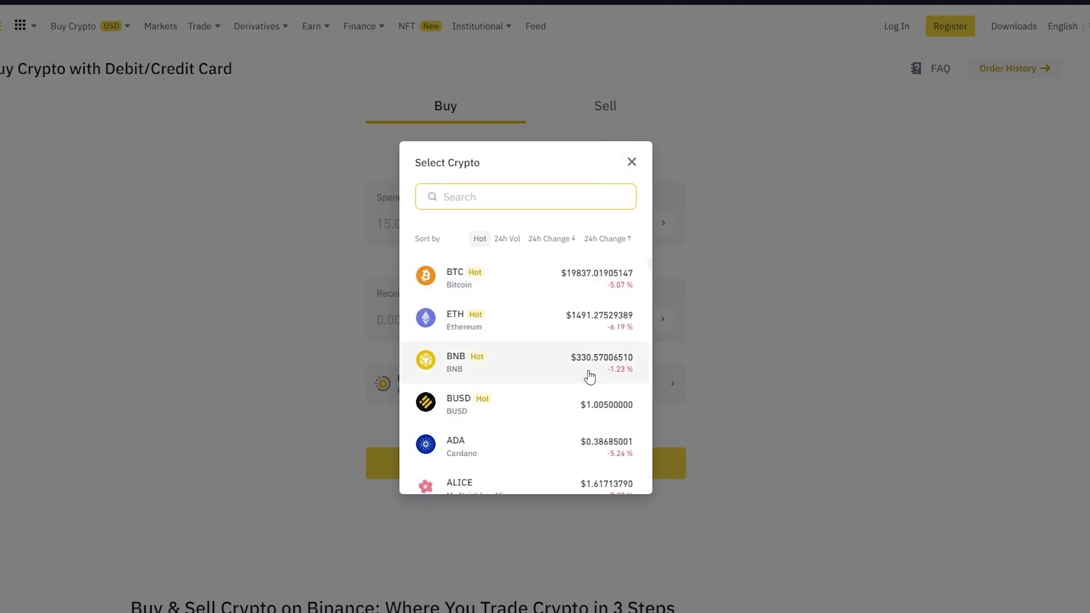
scroll(588, 375, down, 20)
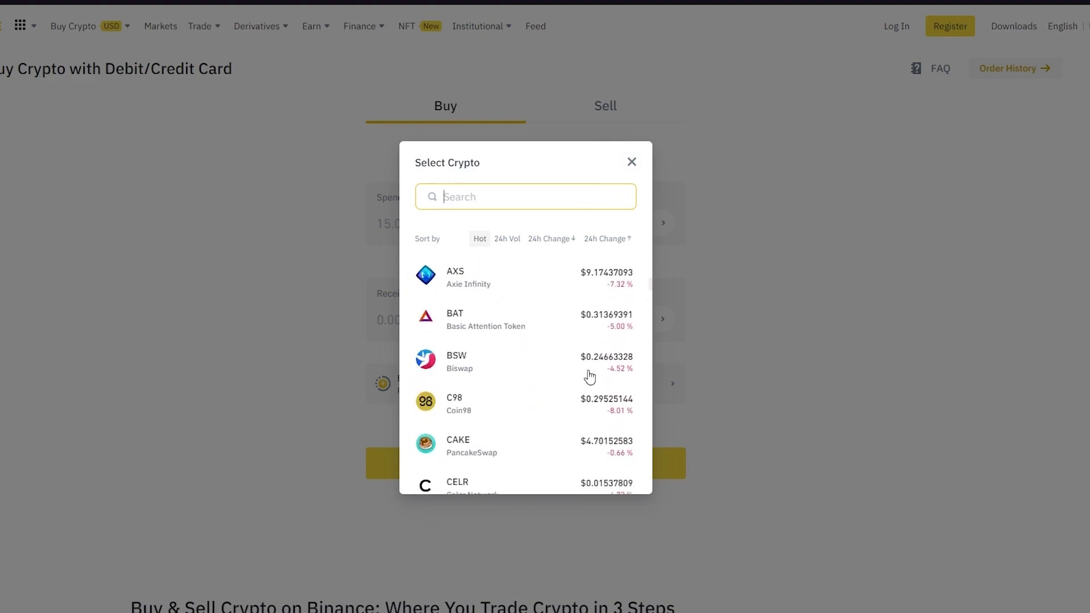
click(826, 189)
click(634, 163)
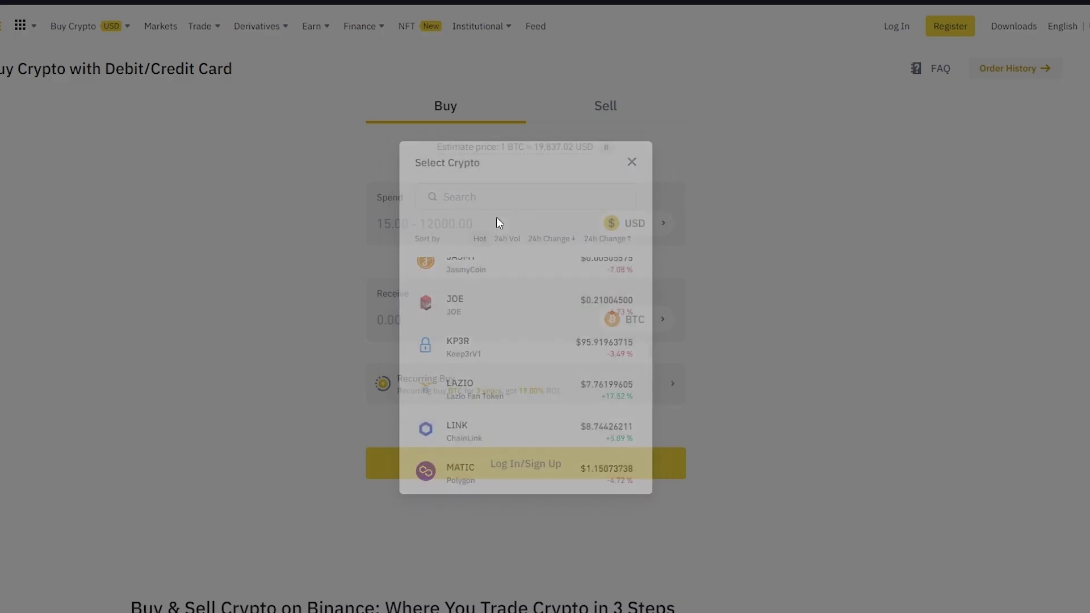
click(465, 227)
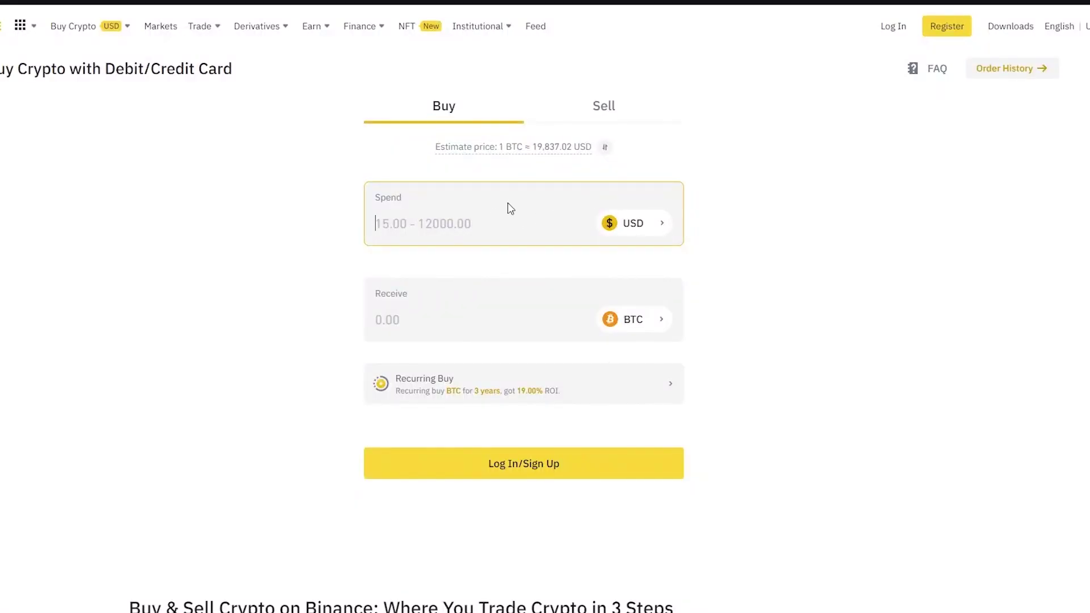
Enter 123123 USD to spend, exceeding the 12000 USD per-transaction limit.
text(123123)
click(410, 309)
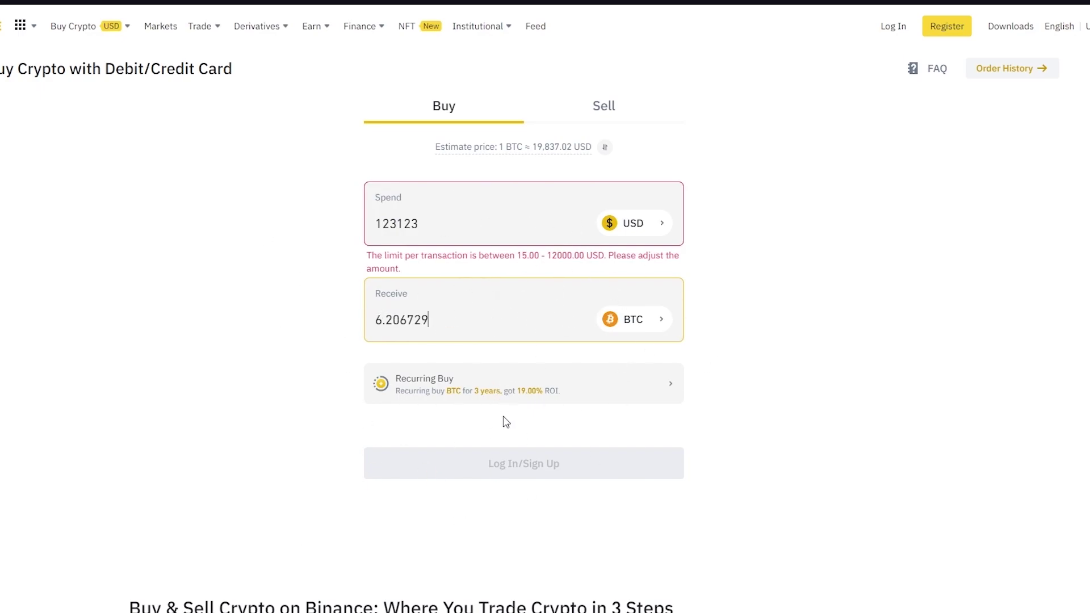
click(576, 445)
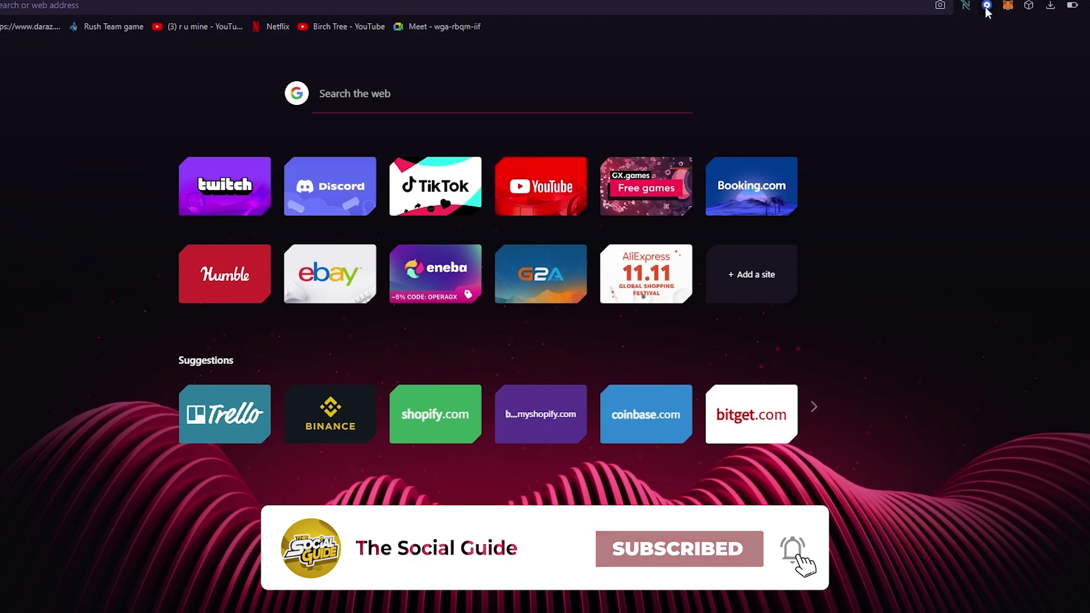
Check the wallet extension popup, then type 'arbitrum' in the address bar for suggestions.
click(986, 5)
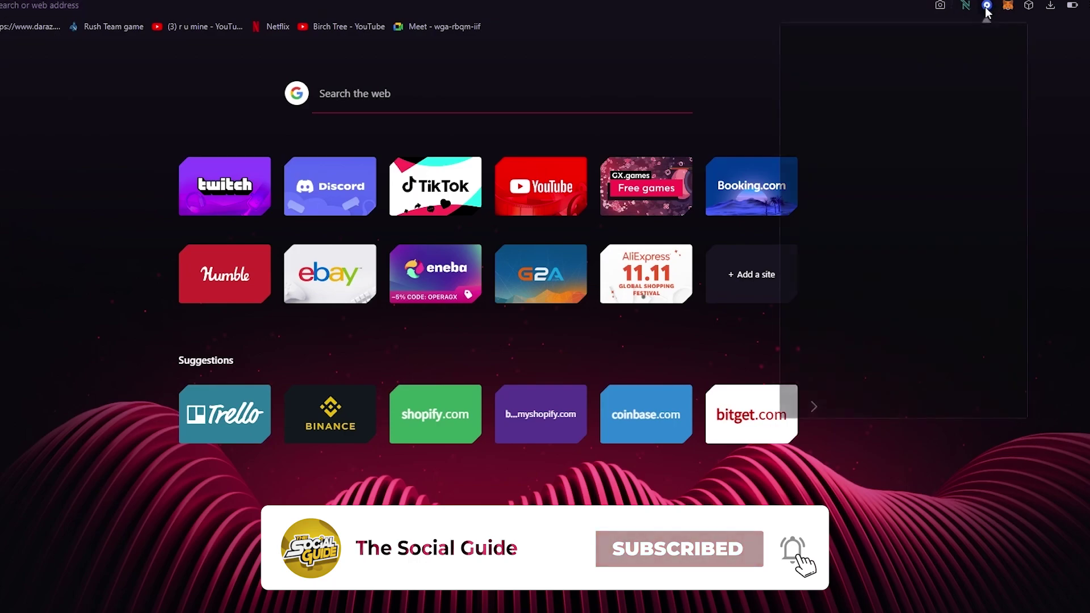
click(367, 11)
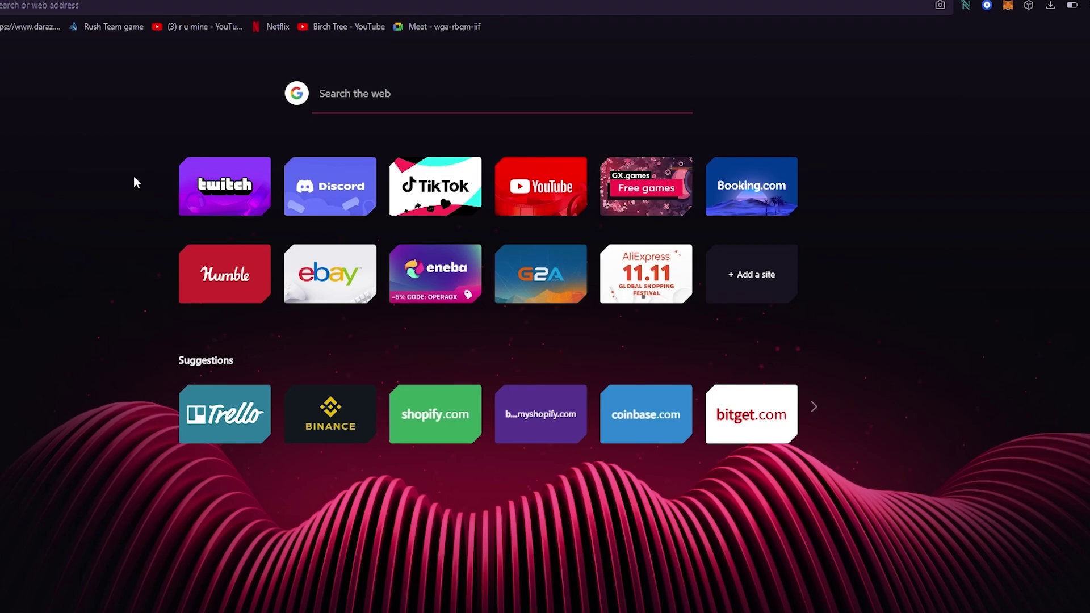
text(arbitrumo)
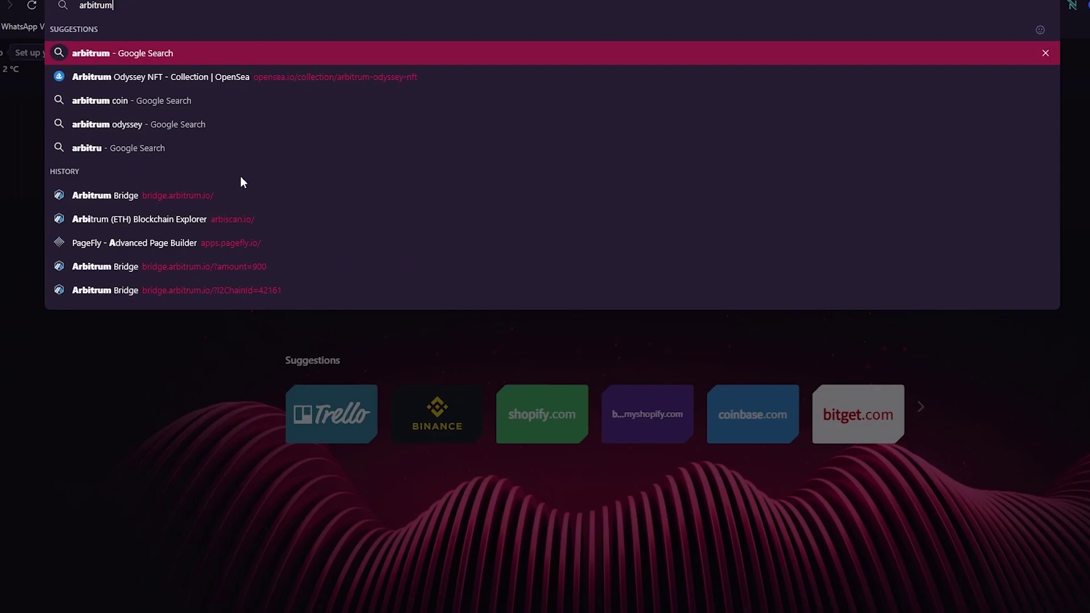